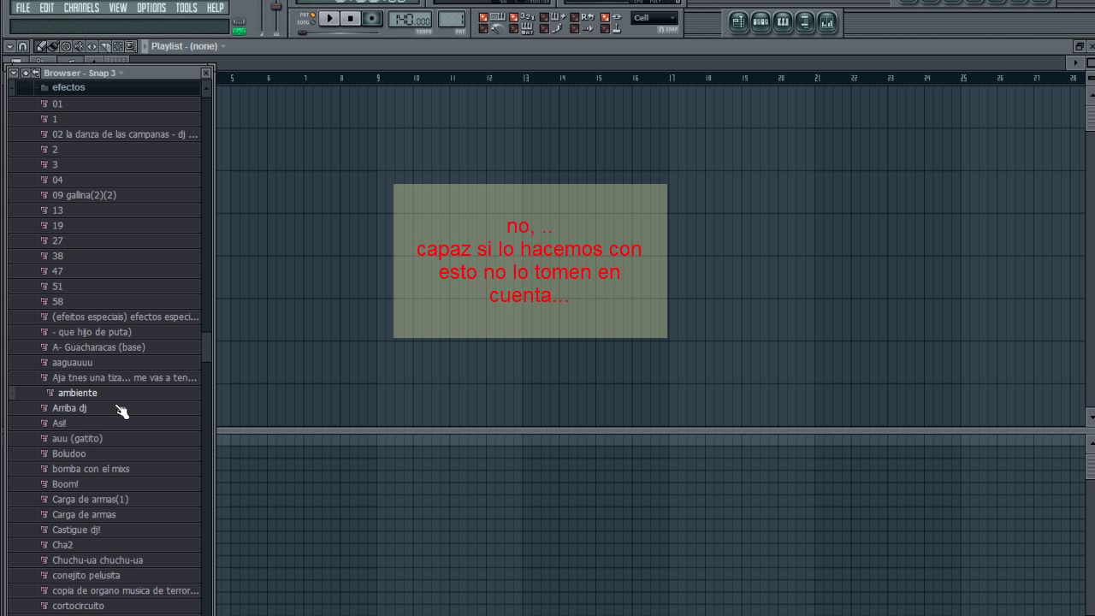
# Preview samples in the efectos folder and open Chuchu-ua chuchu-ua in a new Slicex channel, leaving the browser closed.
pyautogui.click(105, 378)
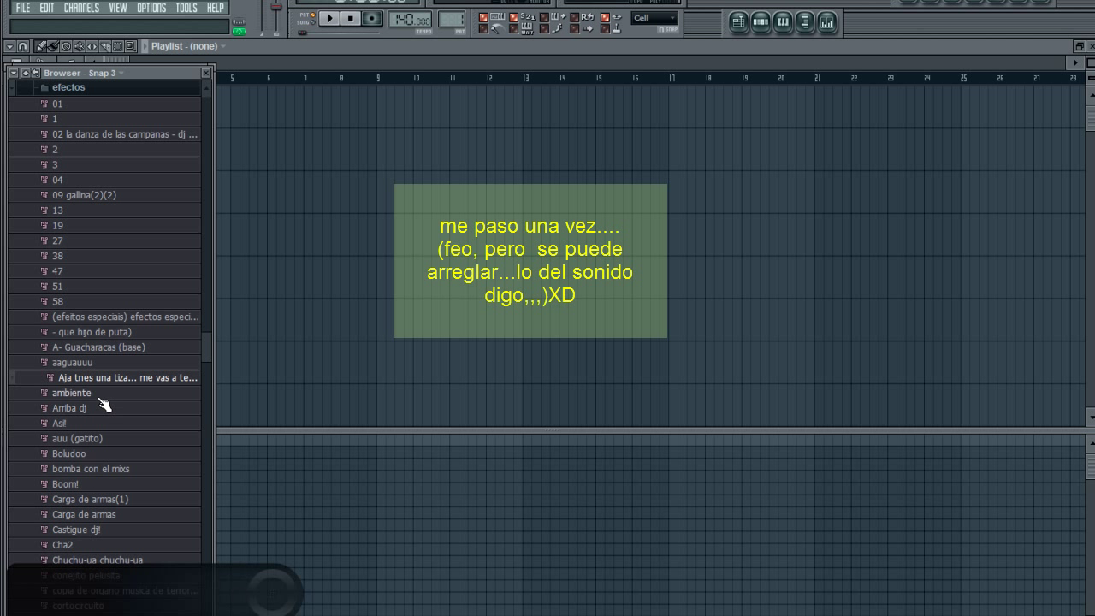
pyautogui.click(125, 350)
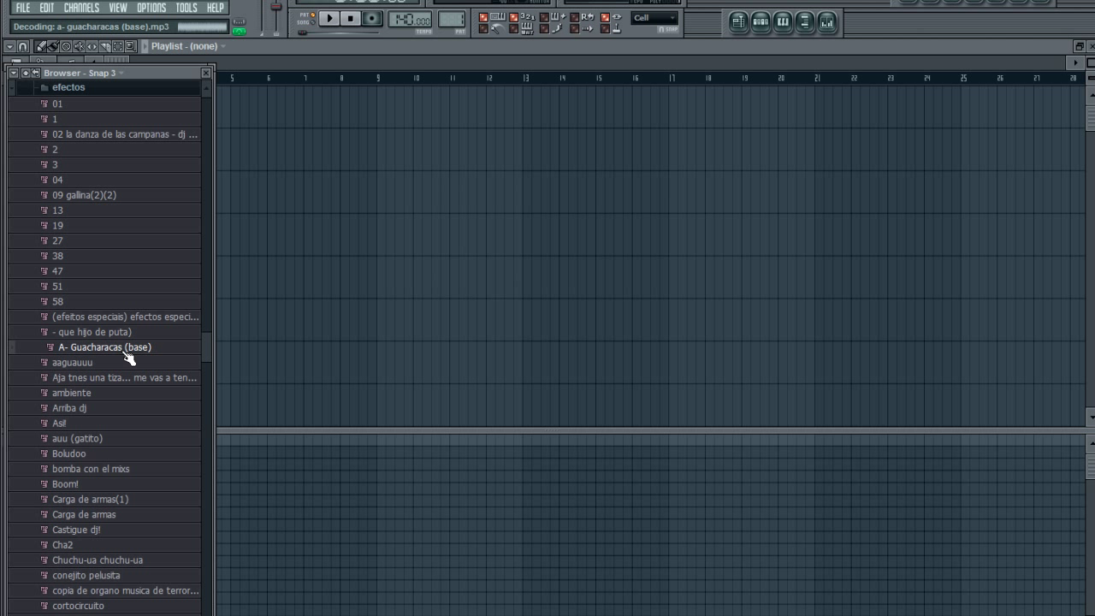
pyautogui.click(102, 560)
pyautogui.scroll(-3, 119, 548)
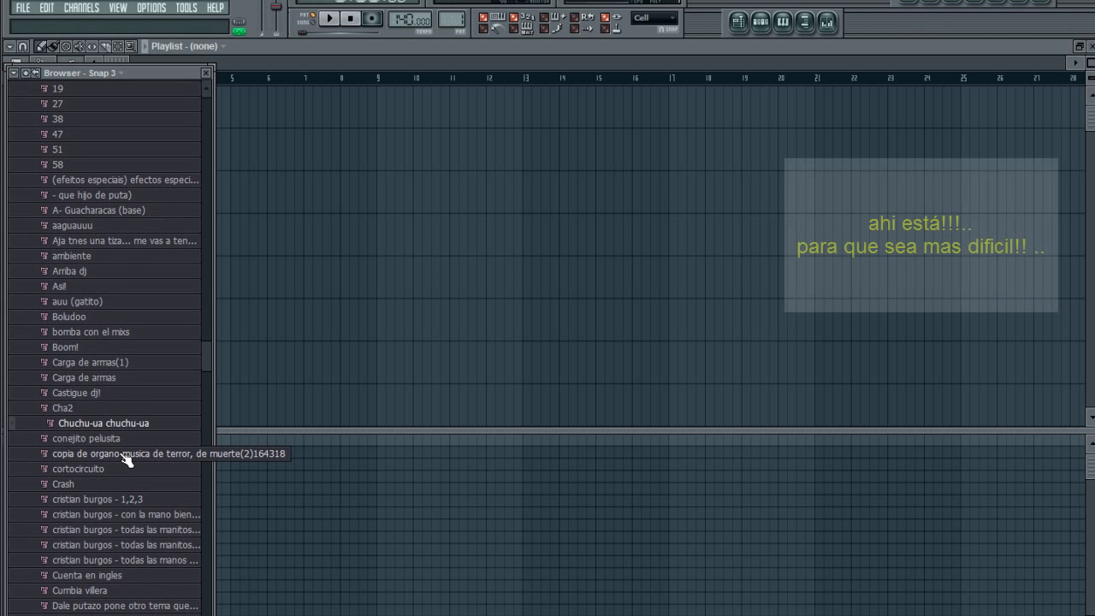
pyautogui.rightClick(135, 423)
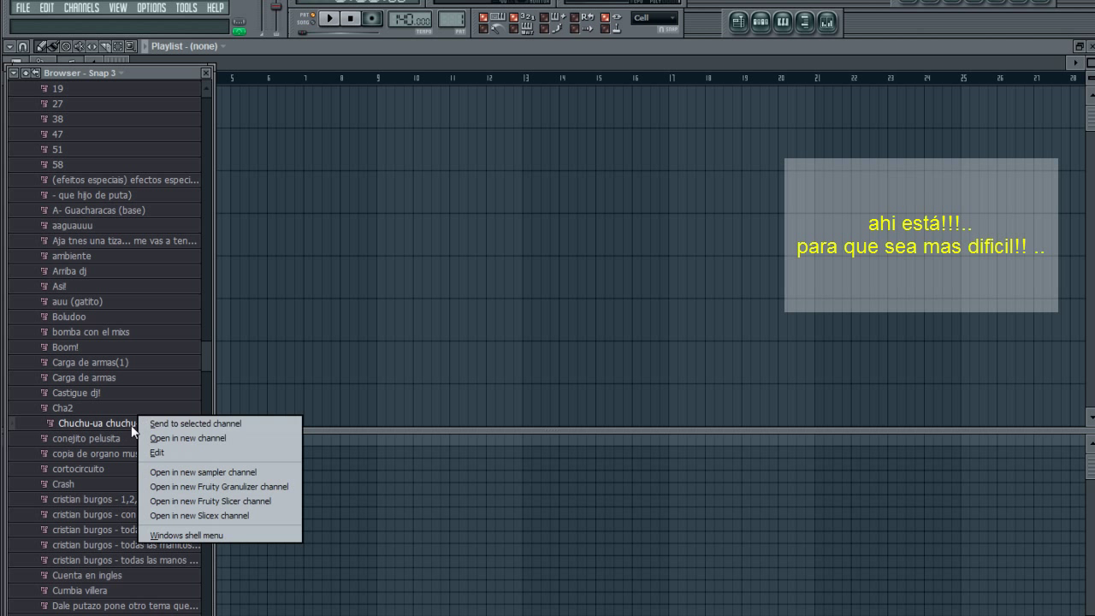
pyautogui.click(230, 515)
pyautogui.moveTo(421, 147); pyautogui.dragTo(612, 148)
pyautogui.click(212, 76)
# Audition the first slices of the Chuchu-ua chuchu-ua sample in the Slicex waveform.
pyautogui.click(275, 494)
pyautogui.click(229, 493)
pyautogui.click(327, 498)
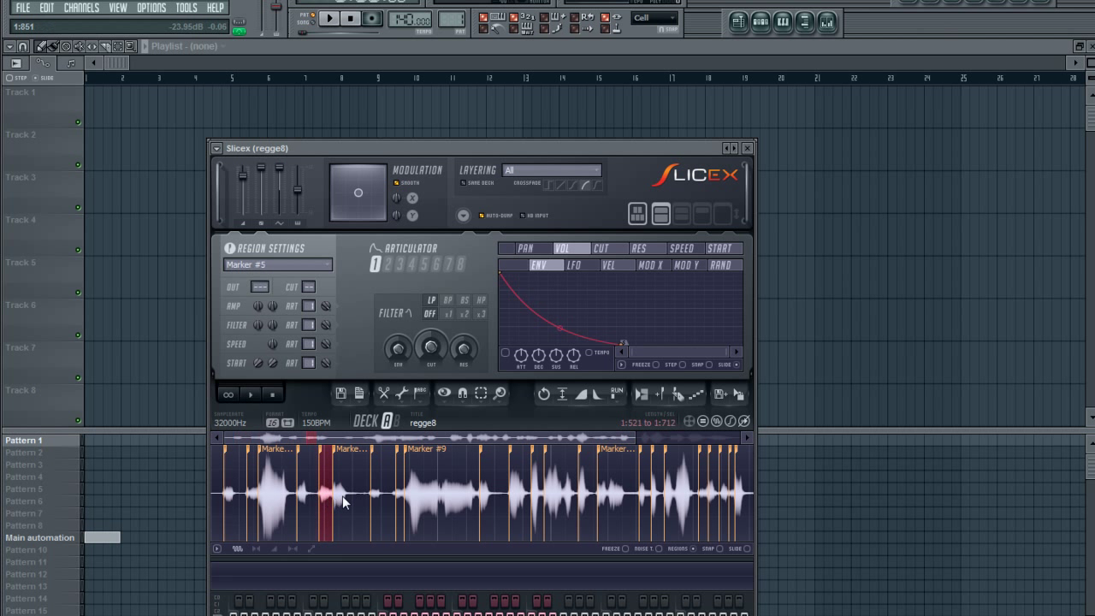
pyautogui.click(304, 502)
pyautogui.click(232, 493)
# Show the step sequencer and replace the Hat channel's sampler with the FPC generator.
pyautogui.click(761, 25)
pyautogui.rightClick(846, 162)
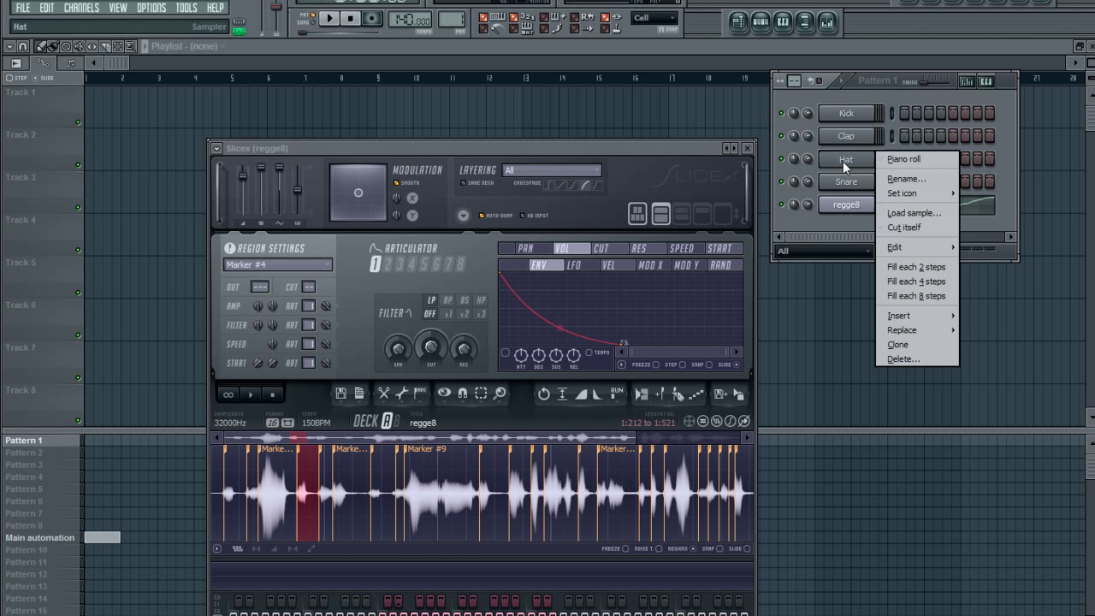
pyautogui.moveTo(902, 317)
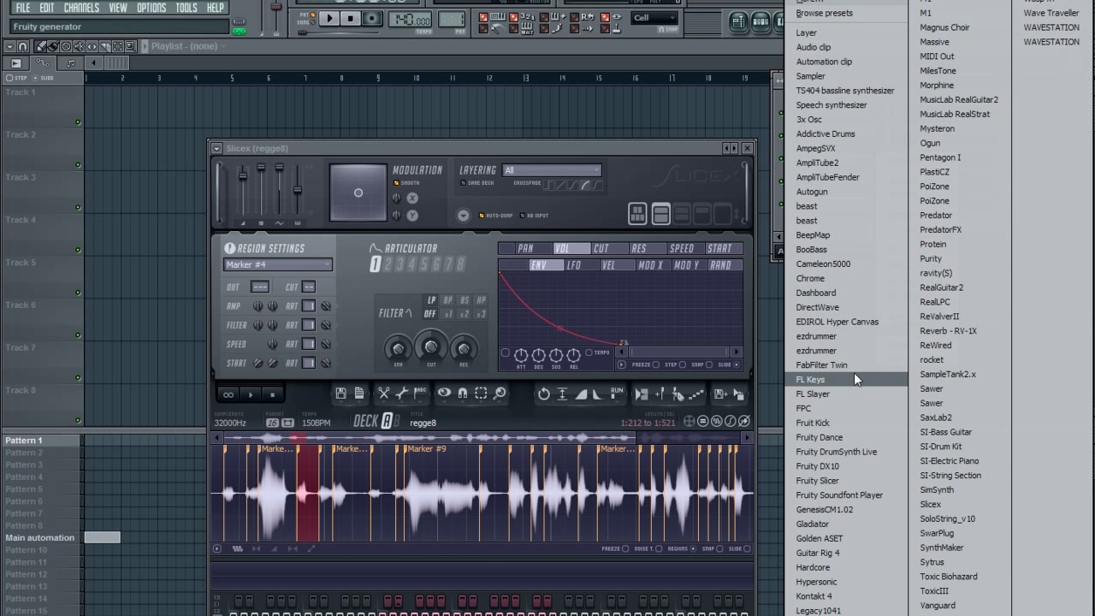
pyautogui.click(828, 410)
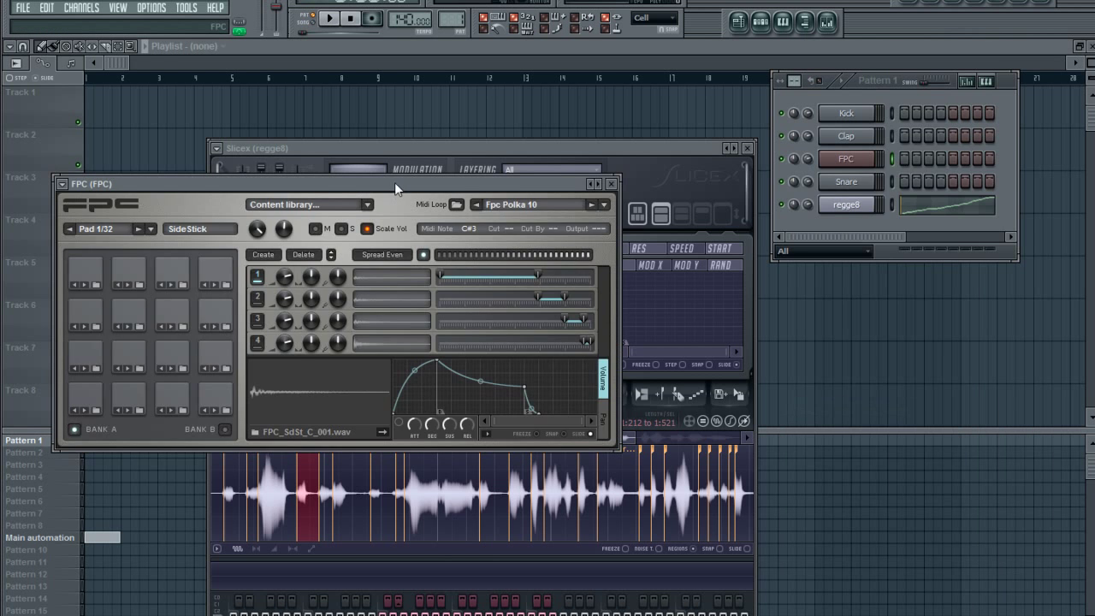
# Arrange the Slicex and FPC windows side by side so the waveform and the pads are both visible.
pyautogui.moveTo(395, 182); pyautogui.dragTo(788, 177)
pyautogui.moveTo(590, 148); pyautogui.dragTo(394, 113)
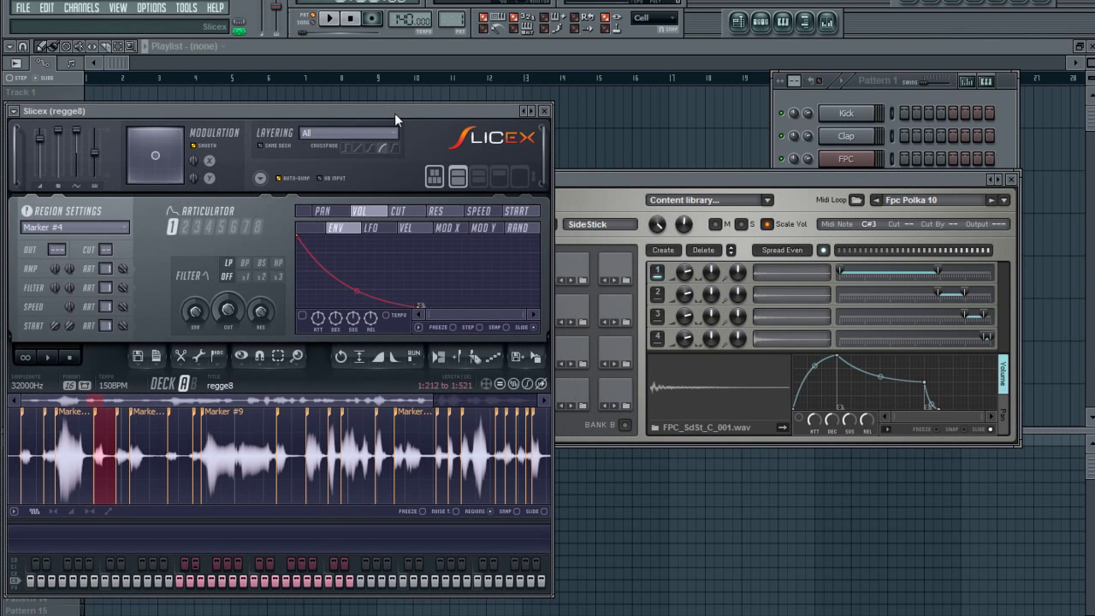
pyautogui.moveTo(621, 179); pyautogui.dragTo(721, 173)
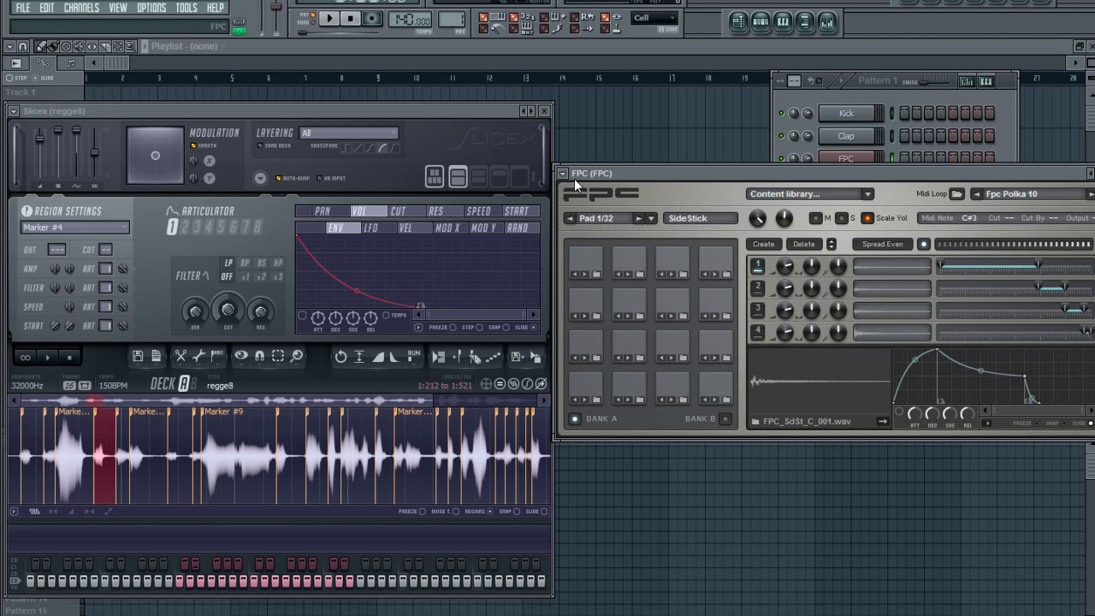
# Load the Empty preset in FPC and check that several pads are silent.
pyautogui.click(571, 175)
pyautogui.moveTo(591, 215)
pyautogui.click(732, 212)
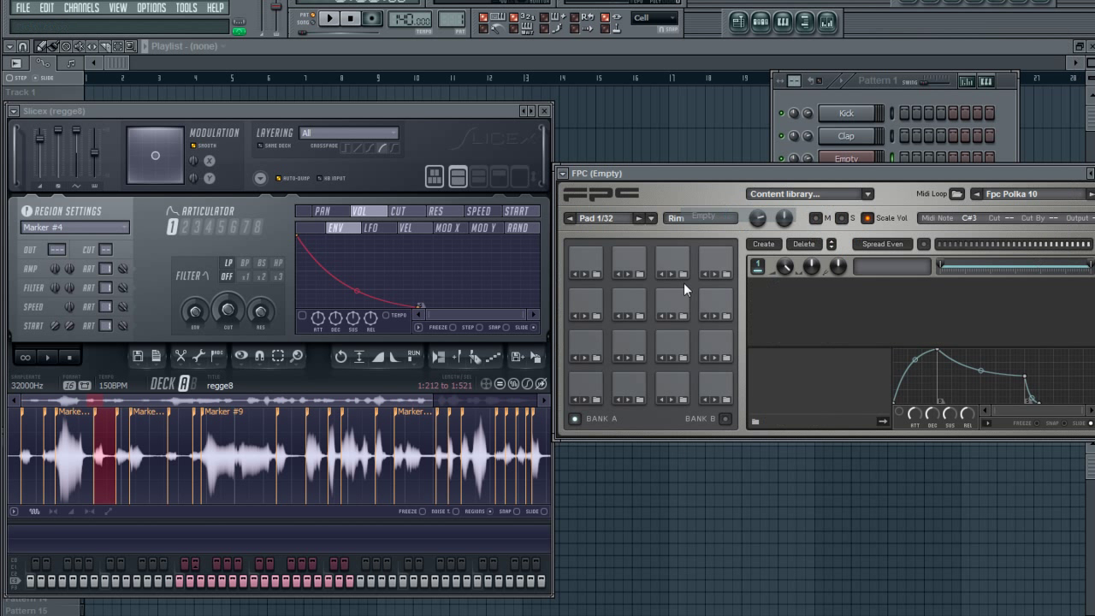
pyautogui.click(643, 309)
pyautogui.click(713, 313)
pyautogui.click(709, 342)
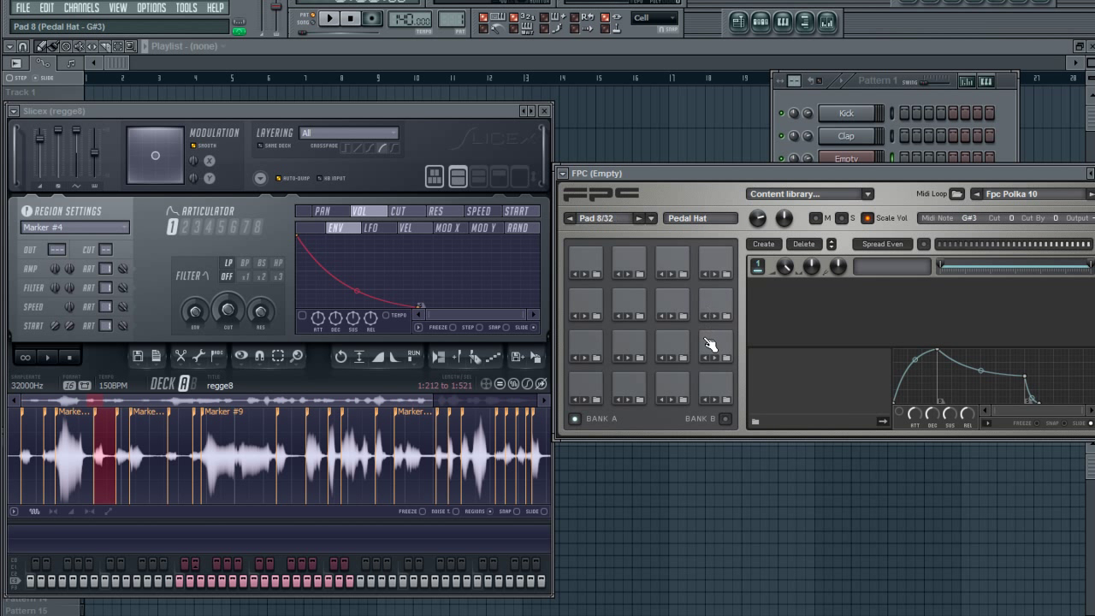
# Copy the Marker #4 slice from Slicex onto FPC pad 9 and play the pad.
pyautogui.click(104, 467)
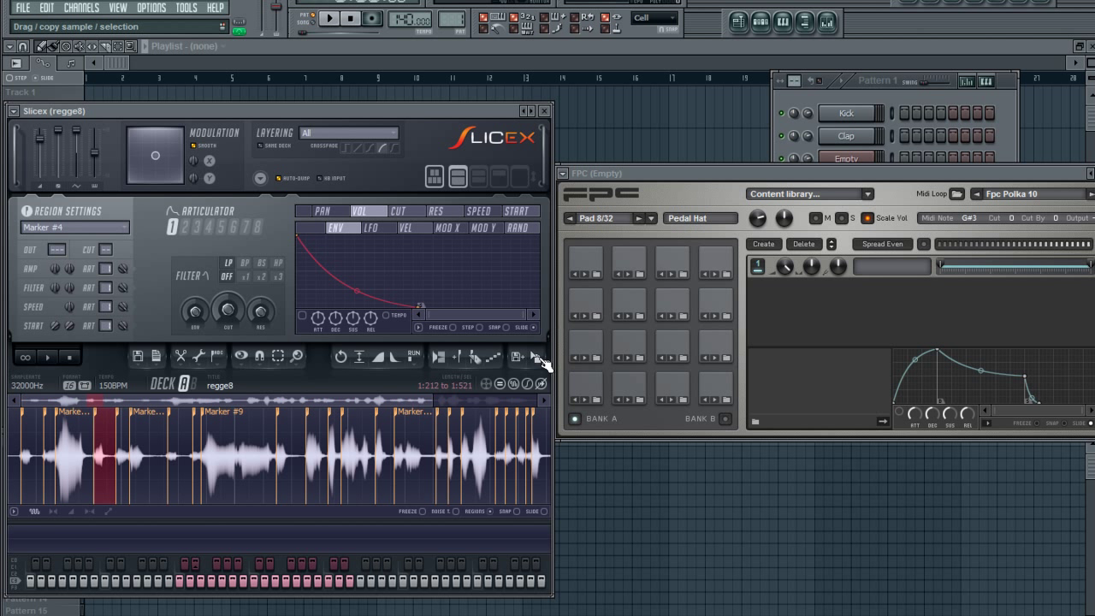
pyautogui.moveTo(536, 358); pyautogui.dragTo(591, 303)
pyautogui.click(588, 303)
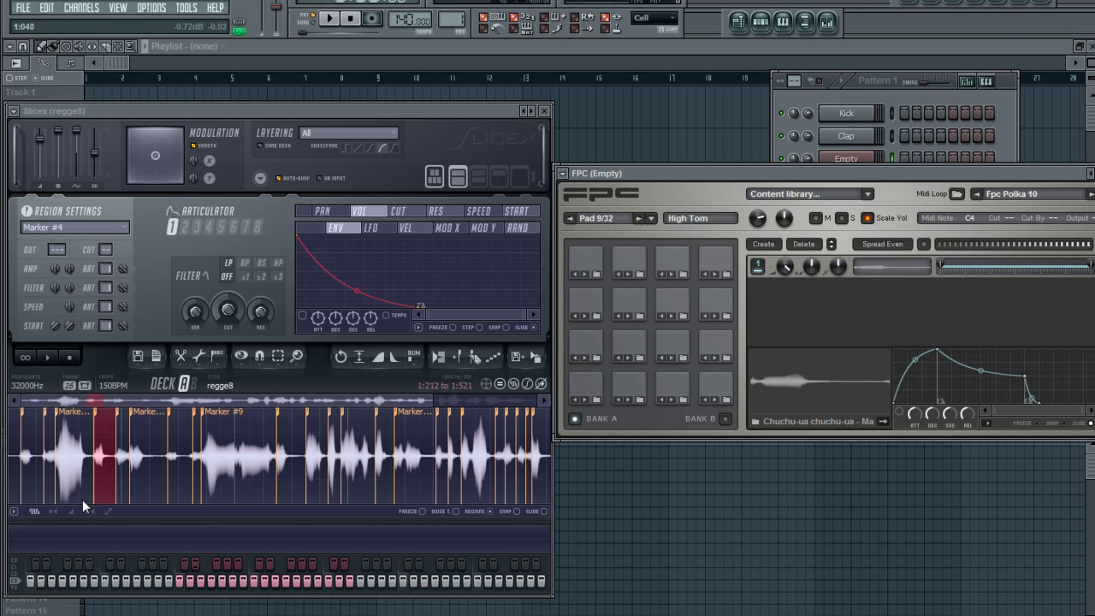
# Copy the Marker #1 slice from Slicex onto FPC pad 4 and test it against the surrounding pads.
pyautogui.click(25, 469)
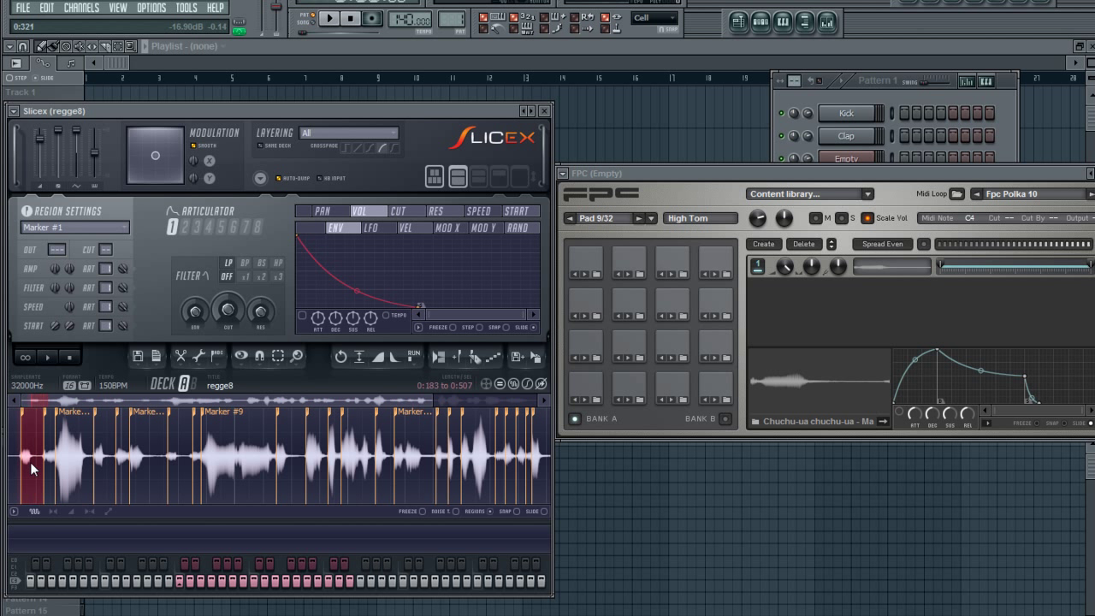
pyautogui.moveTo(537, 363); pyautogui.dragTo(721, 389)
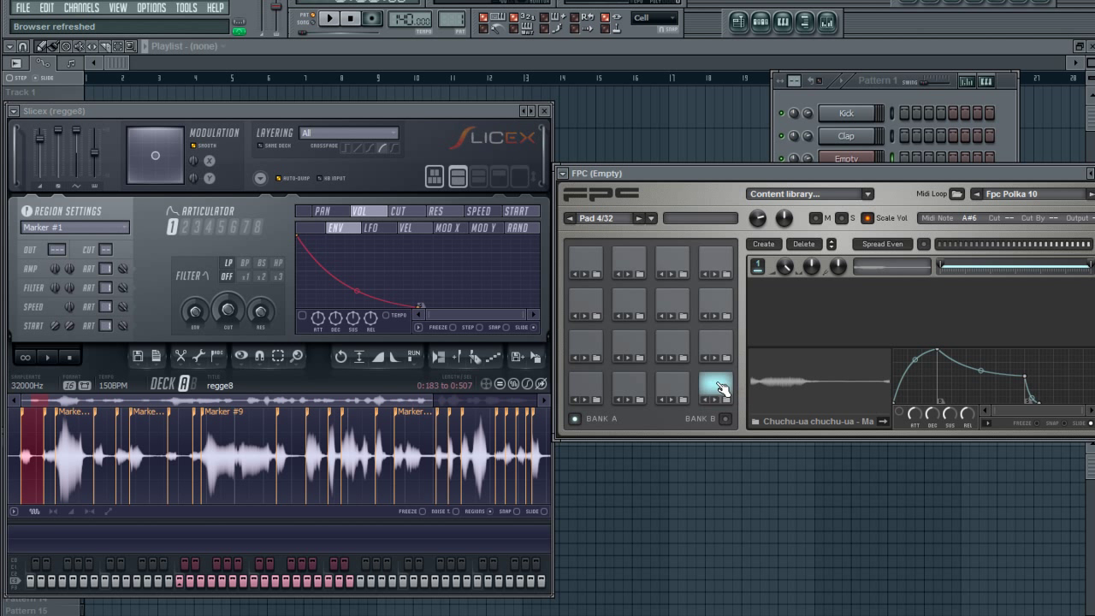
pyautogui.click(716, 268)
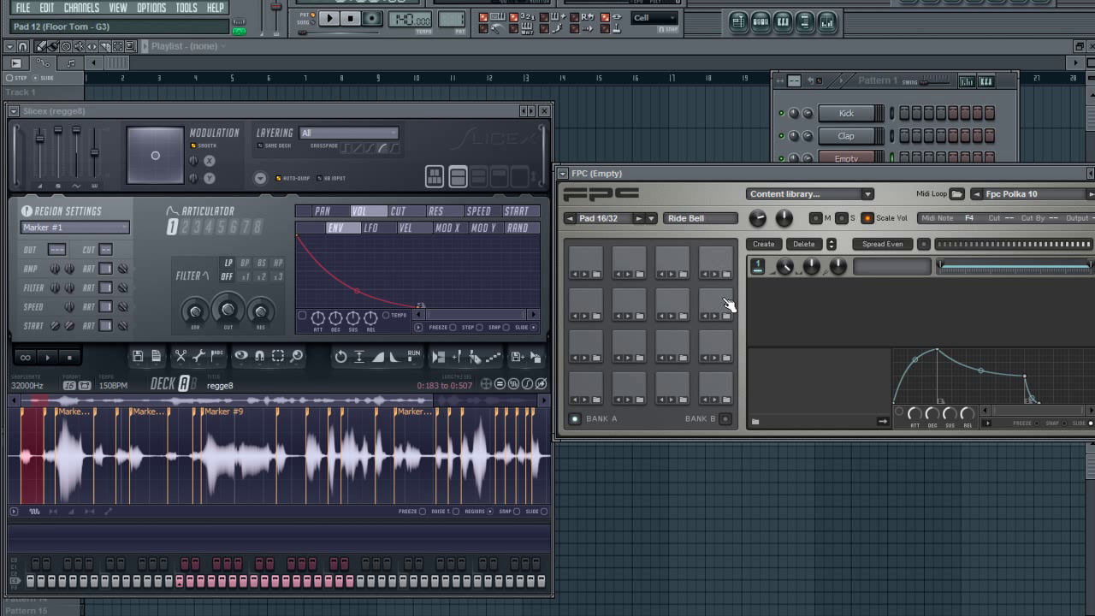
pyautogui.click(728, 345)
pyautogui.click(715, 385)
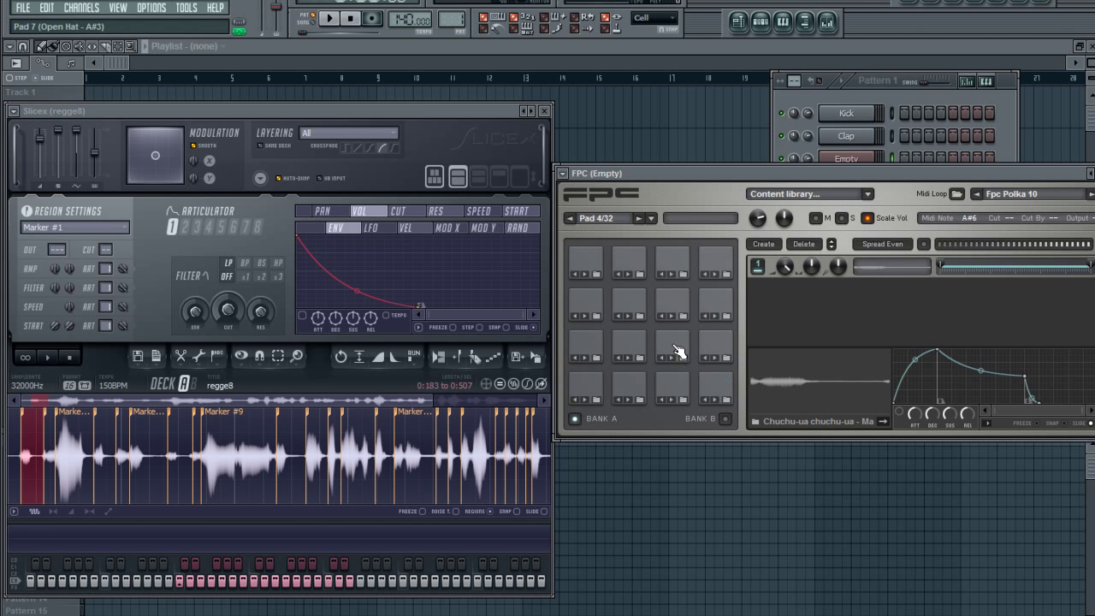
pyautogui.click(677, 350)
pyautogui.click(674, 308)
pyautogui.click(678, 268)
pyautogui.click(680, 398)
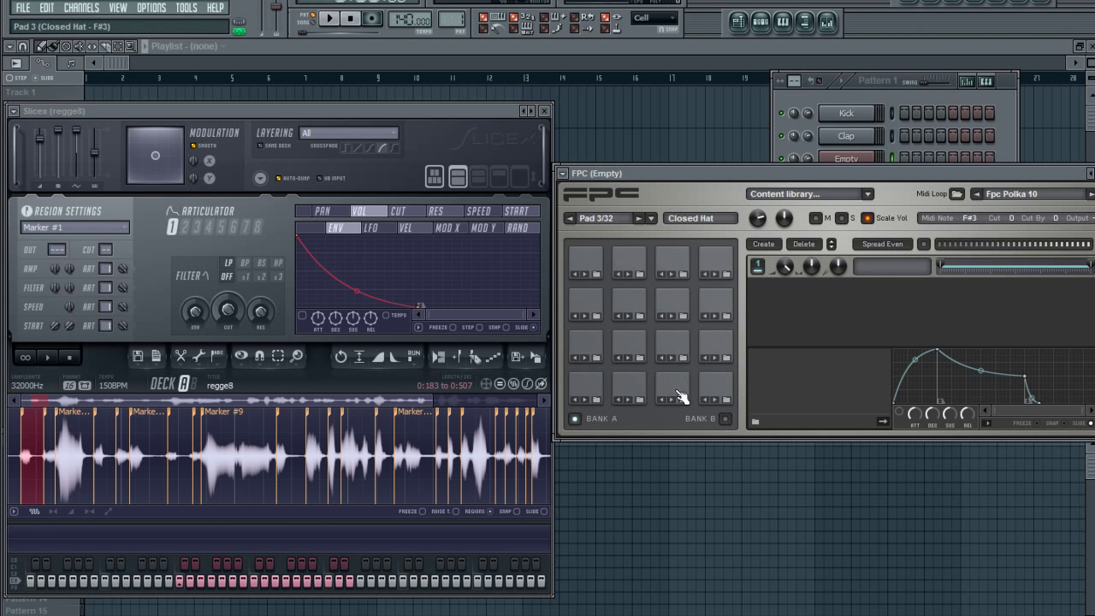
pyautogui.click(715, 387)
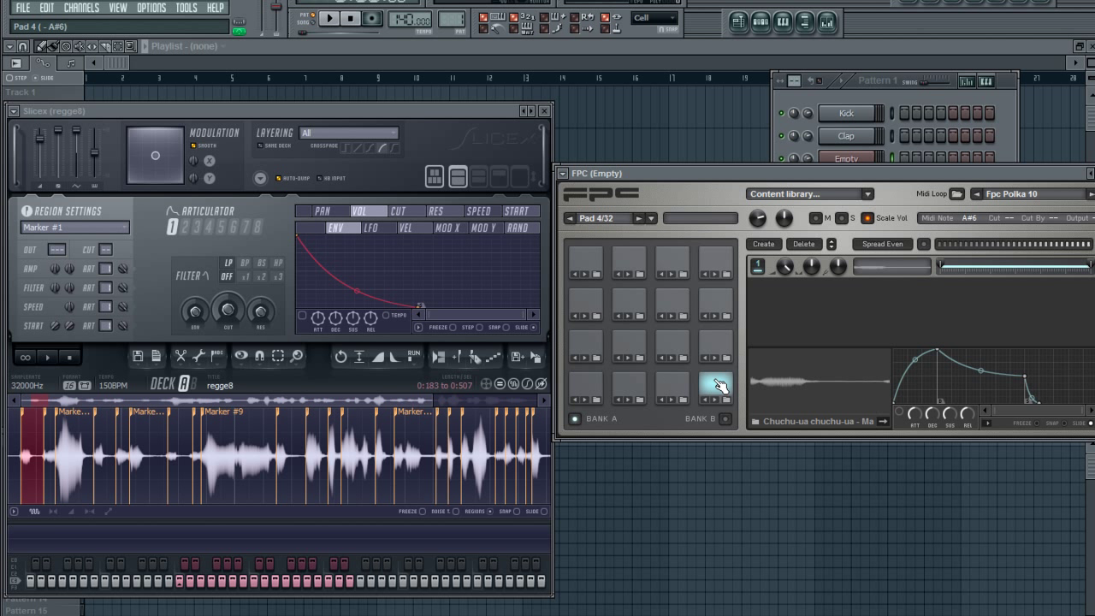
# Copy the Marker #5 slice onto FPC pad 3 and play it alternately with pad 4.
pyautogui.click(125, 457)
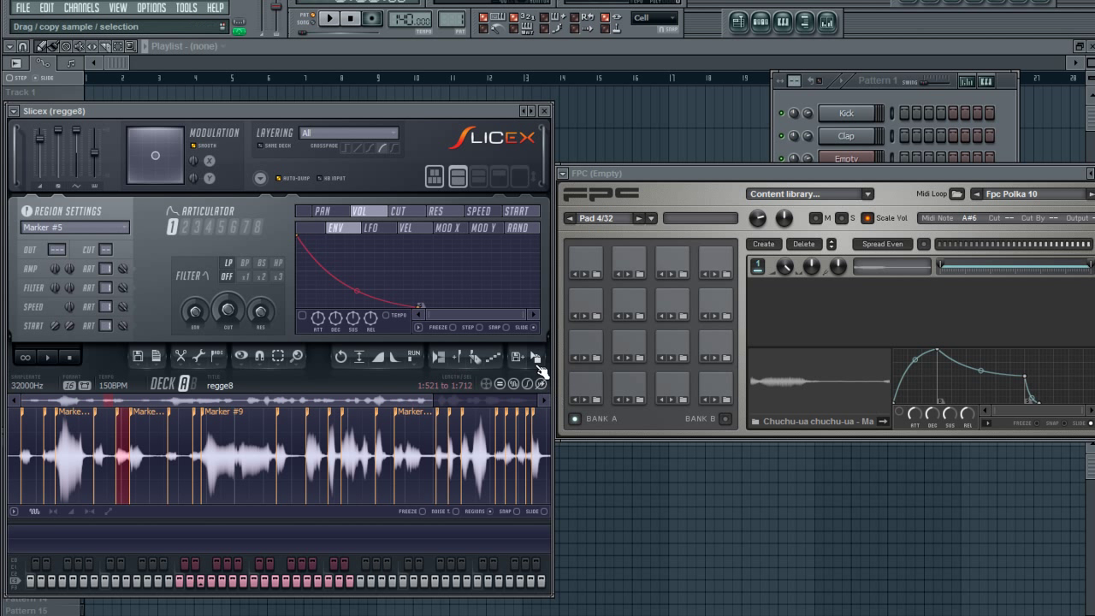
pyautogui.moveTo(534, 354); pyautogui.dragTo(668, 379)
pyautogui.click(716, 387)
pyautogui.click(672, 385)
pyautogui.click(715, 386)
pyautogui.click(684, 391)
# Copy the Marker #10 slice onto FPC pad 1 and test the pad.
pyautogui.click(286, 469)
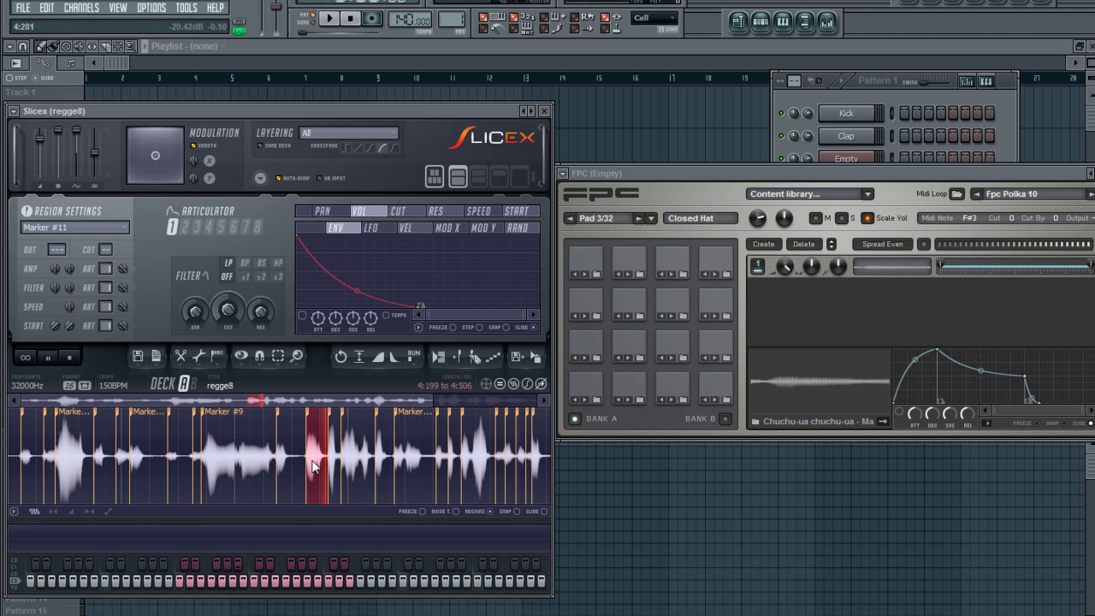
pyautogui.click(279, 466)
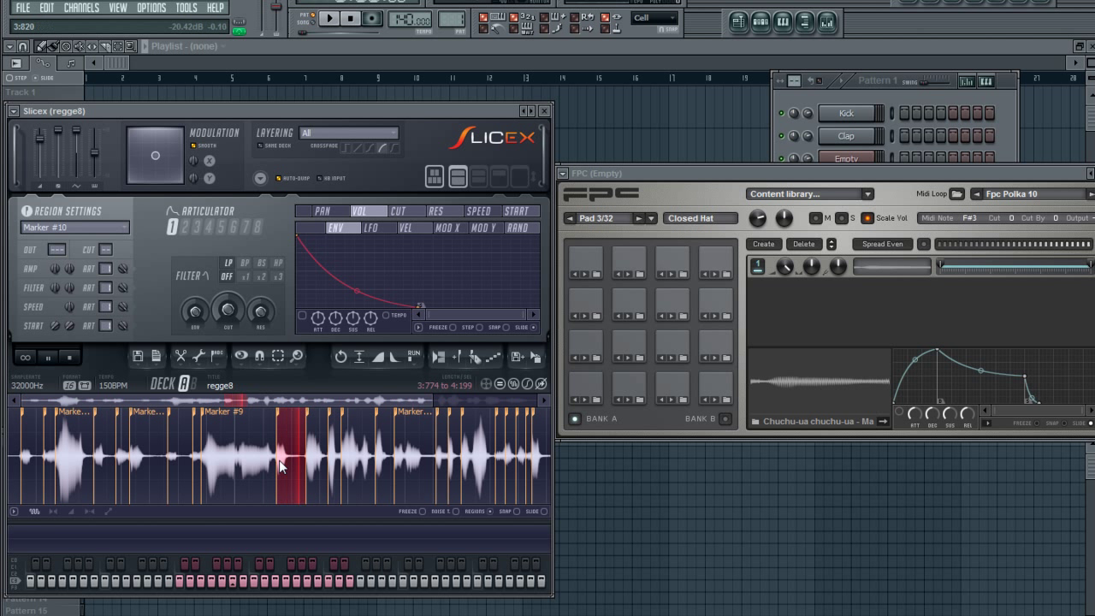
pyautogui.moveTo(550, 362); pyautogui.dragTo(672, 386)
pyautogui.click(710, 382)
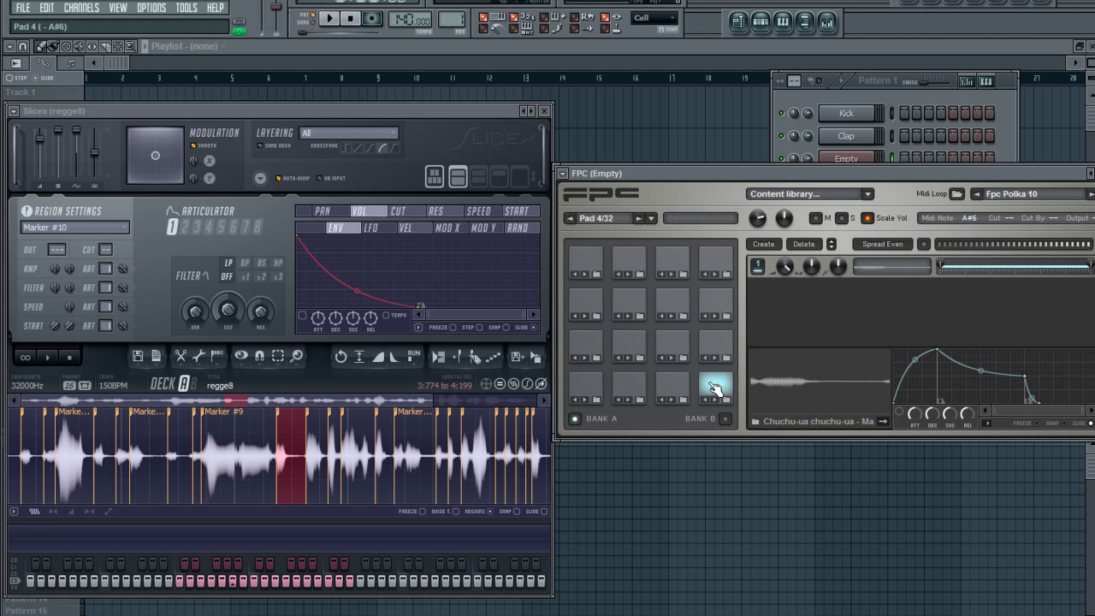
pyautogui.click(591, 385)
# Audition slices in the second half of the sample and add the Marker #12 slice to FPC pad 9 as a second layer.
pyautogui.click(379, 467)
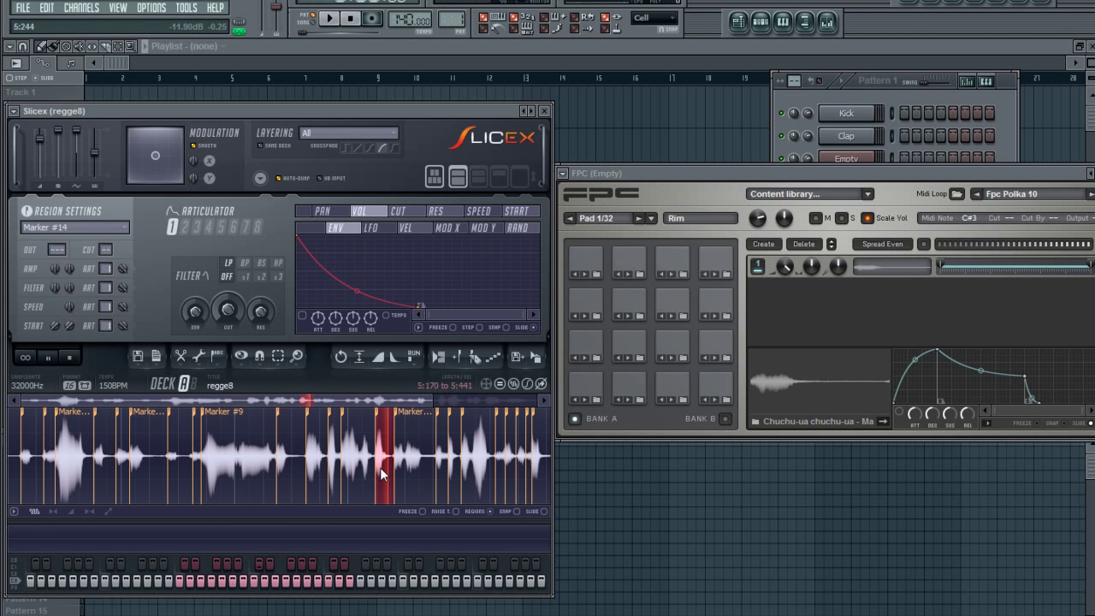
pyautogui.click(449, 465)
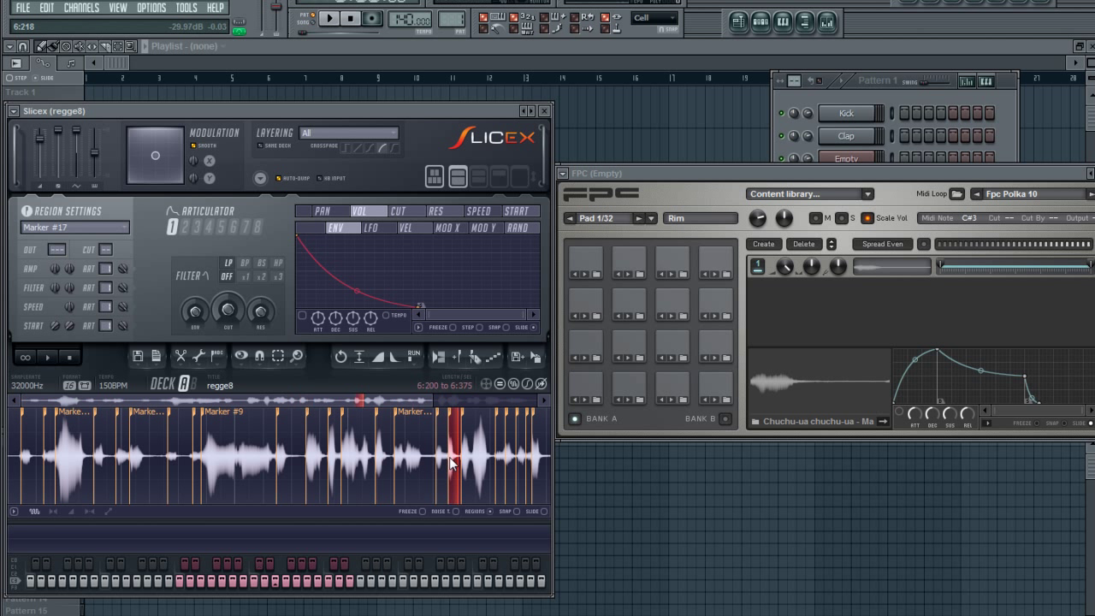
pyautogui.click(513, 462)
pyautogui.click(311, 470)
pyautogui.click(332, 471)
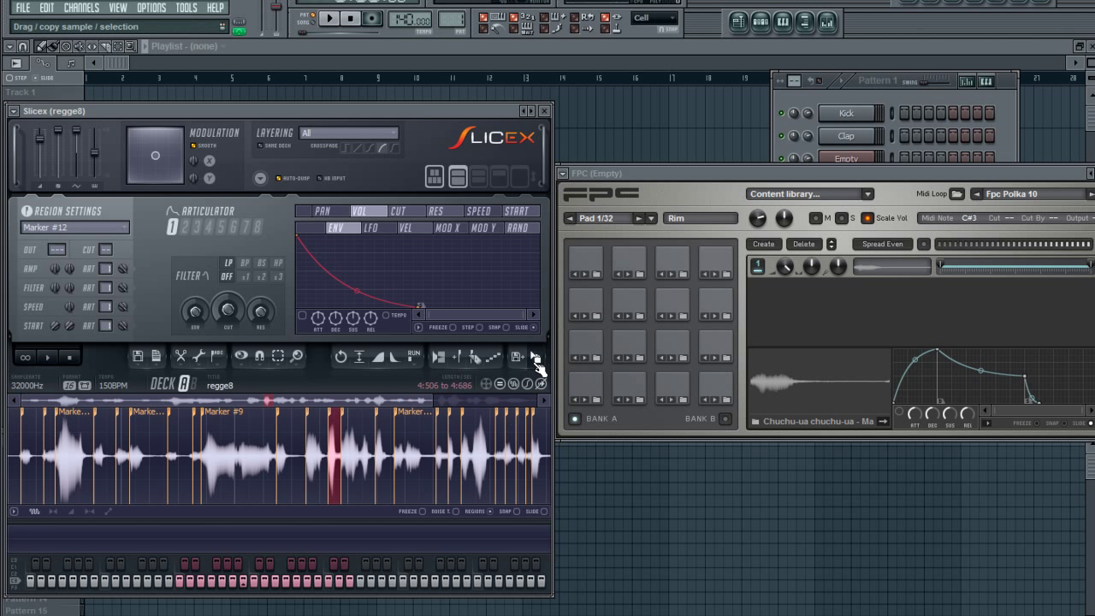
pyautogui.moveTo(537, 357); pyautogui.dragTo(588, 308)
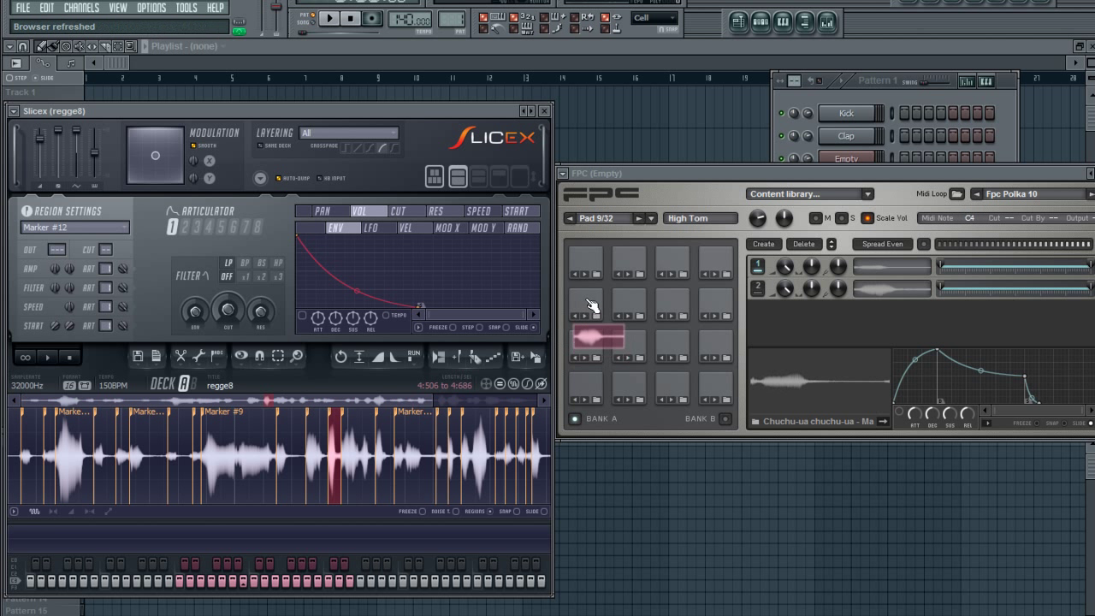
# Close the Slicex window and rename FPC pad 1 as 1.
pyautogui.click(544, 110)
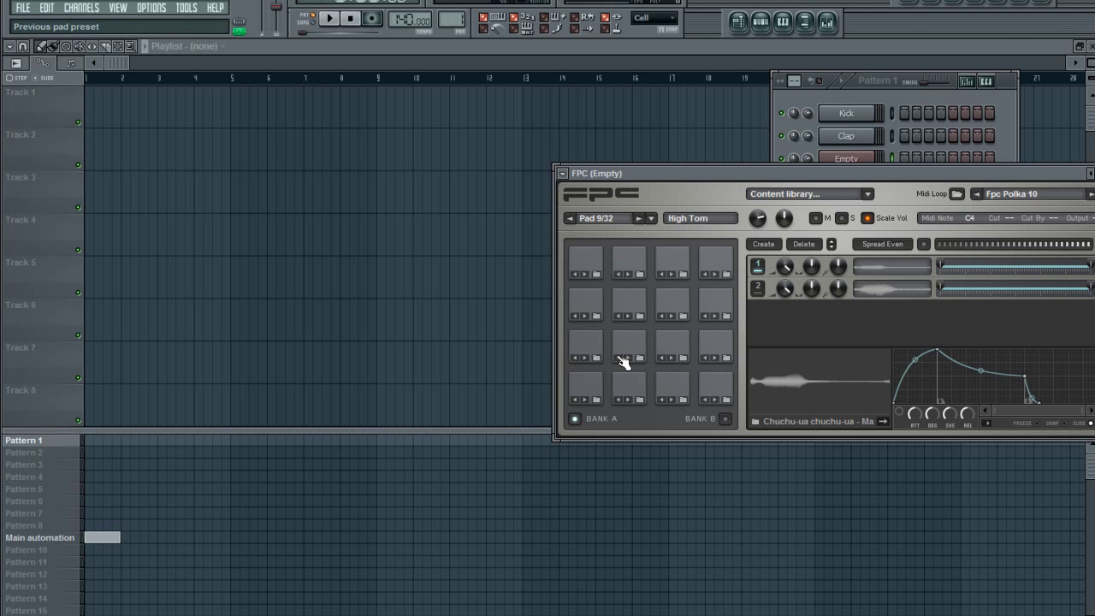
pyautogui.click(581, 354)
pyautogui.click(595, 391)
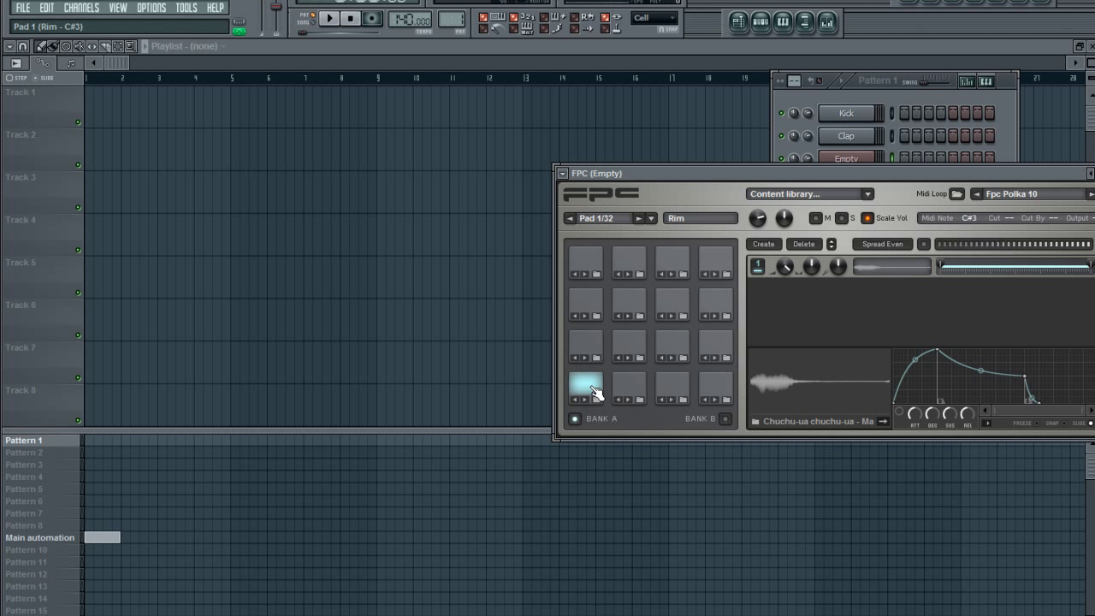
pyautogui.click(688, 220)
pyautogui.write('1')
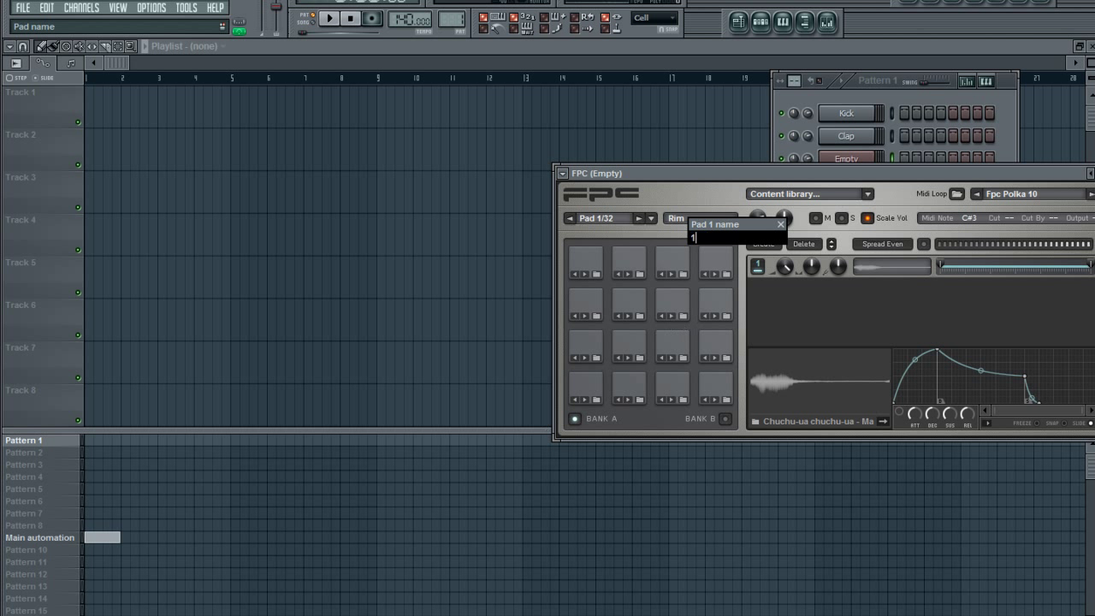
pyautogui.press('Return')
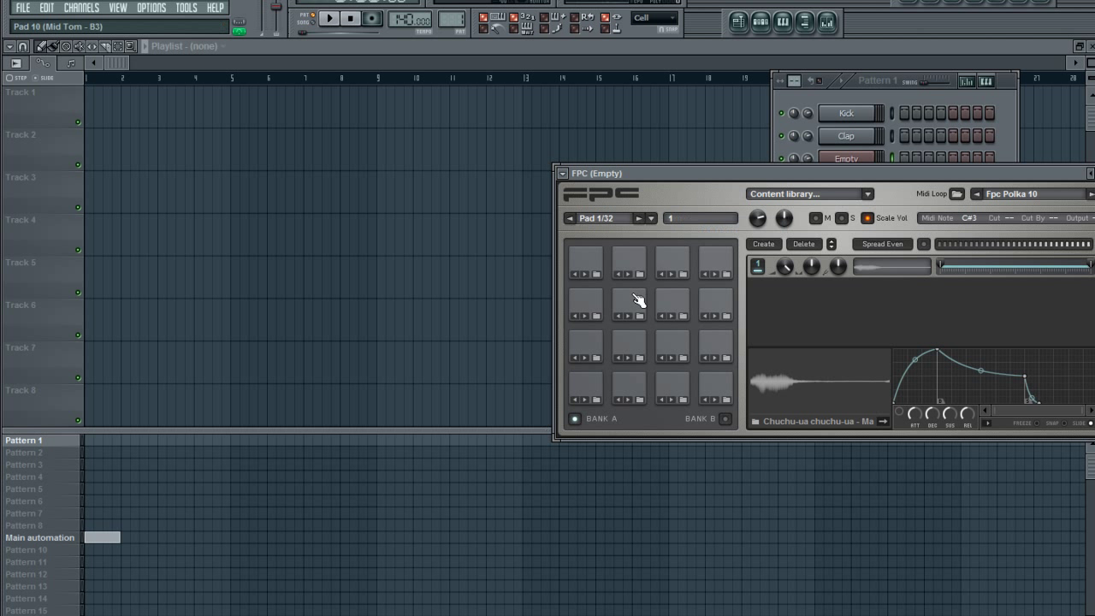
# Rename FPC pad 3, the Closed Hat pad, as 2.
pyautogui.click(644, 389)
pyautogui.click(684, 386)
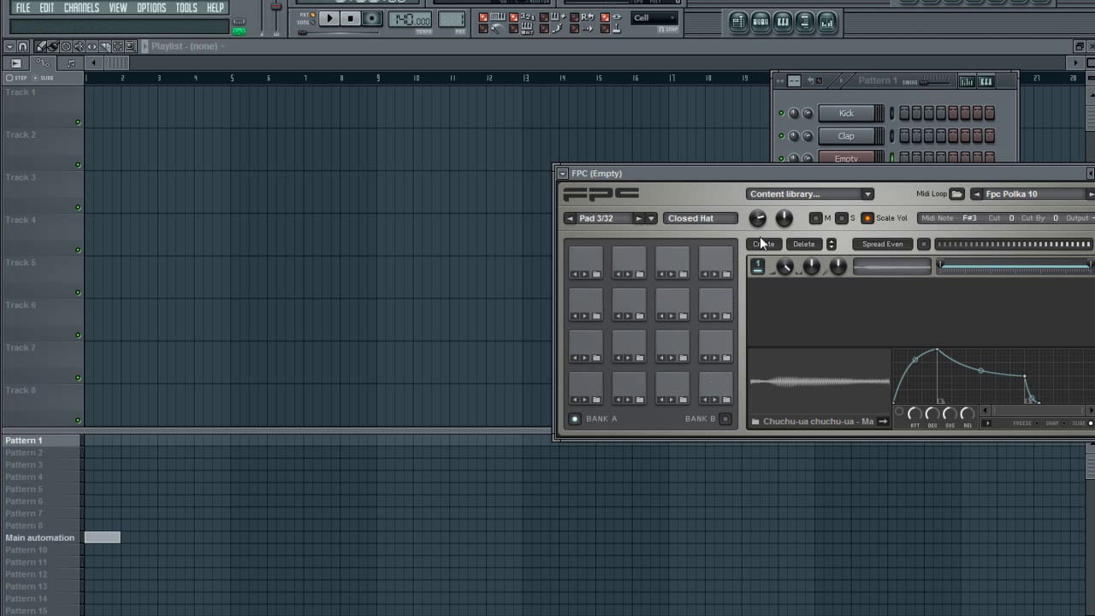
pyautogui.click(699, 219)
pyautogui.press('BackSpace')
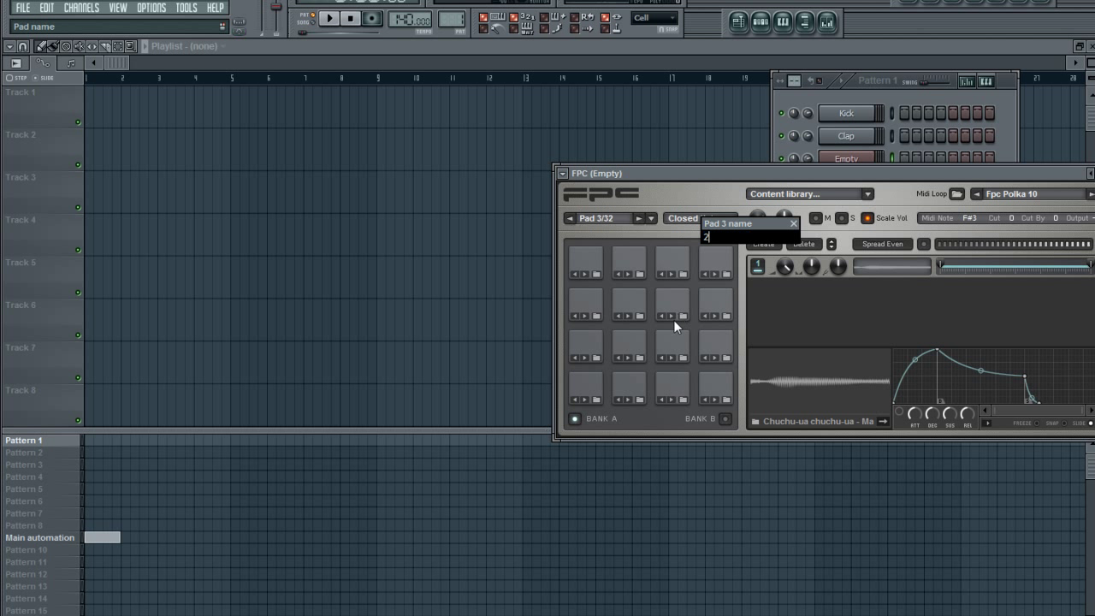
pyautogui.press('Return')
# Rename FPC pad 4, the unnamed pad beside pad 3, as 3.
pyautogui.click(715, 386)
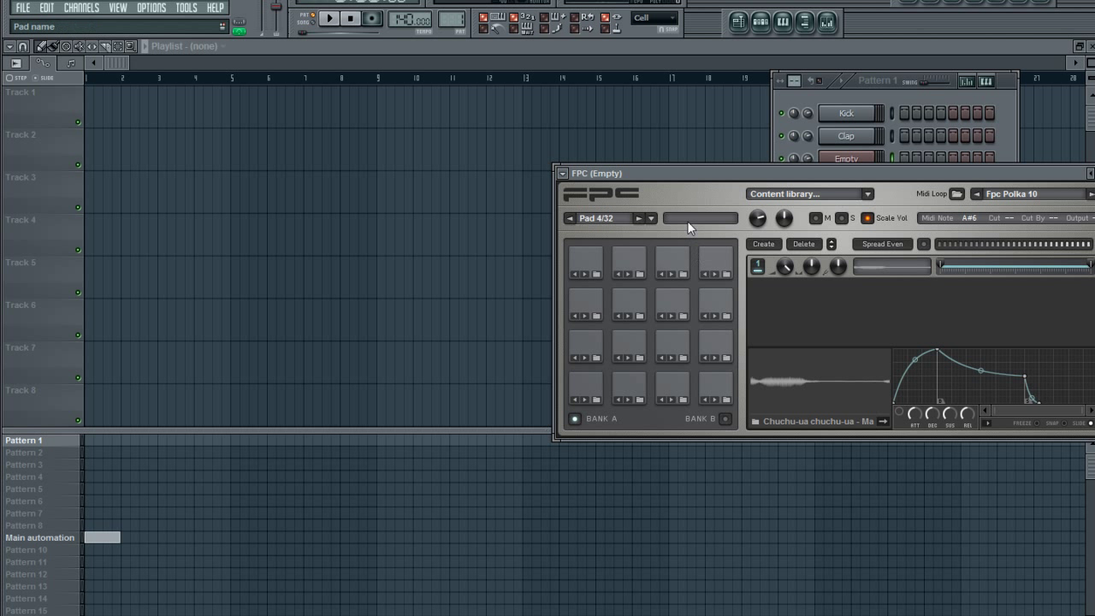
pyautogui.click(688, 220)
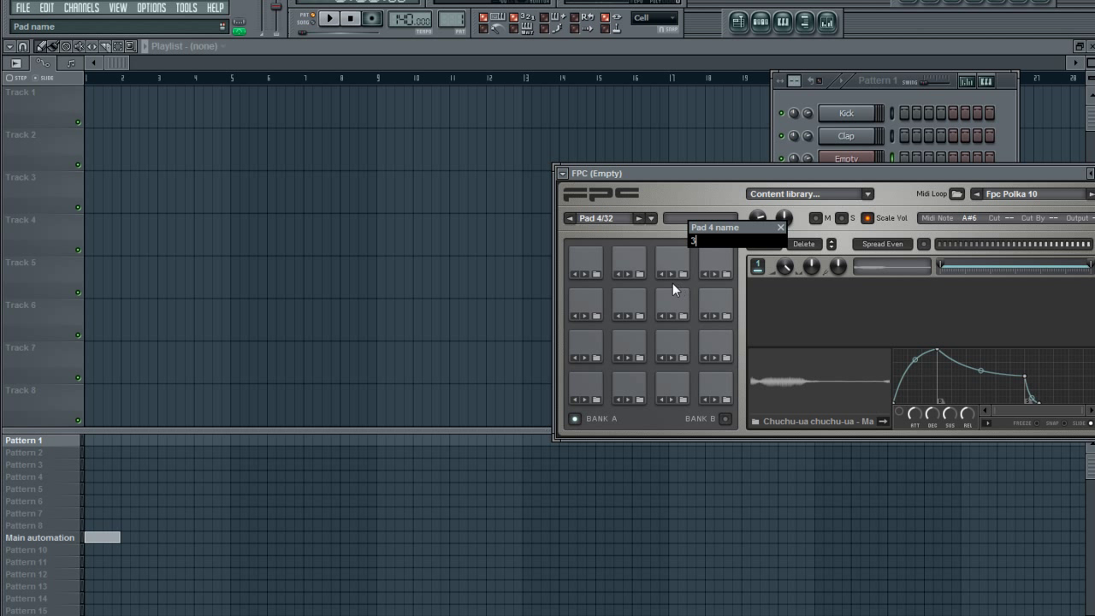
pyautogui.press('Return')
# Check the remaining FPC pads for loaded slices and rename pad 9, the High Tom pad, as 88.
pyautogui.click(588, 347)
pyautogui.click(630, 345)
pyautogui.click(675, 347)
pyautogui.click(716, 347)
pyautogui.click(724, 308)
pyautogui.click(673, 307)
pyautogui.click(635, 308)
pyautogui.click(588, 301)
pyautogui.click(592, 299)
pyautogui.click(680, 218)
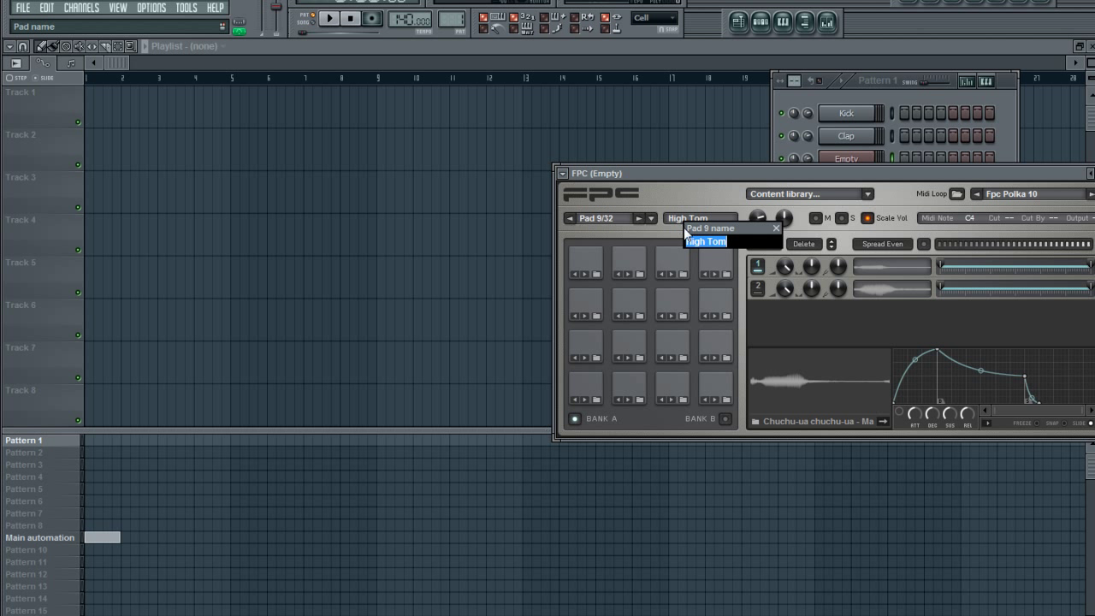
pyautogui.write('88')
pyautogui.press('Return')
pyautogui.click(666, 264)
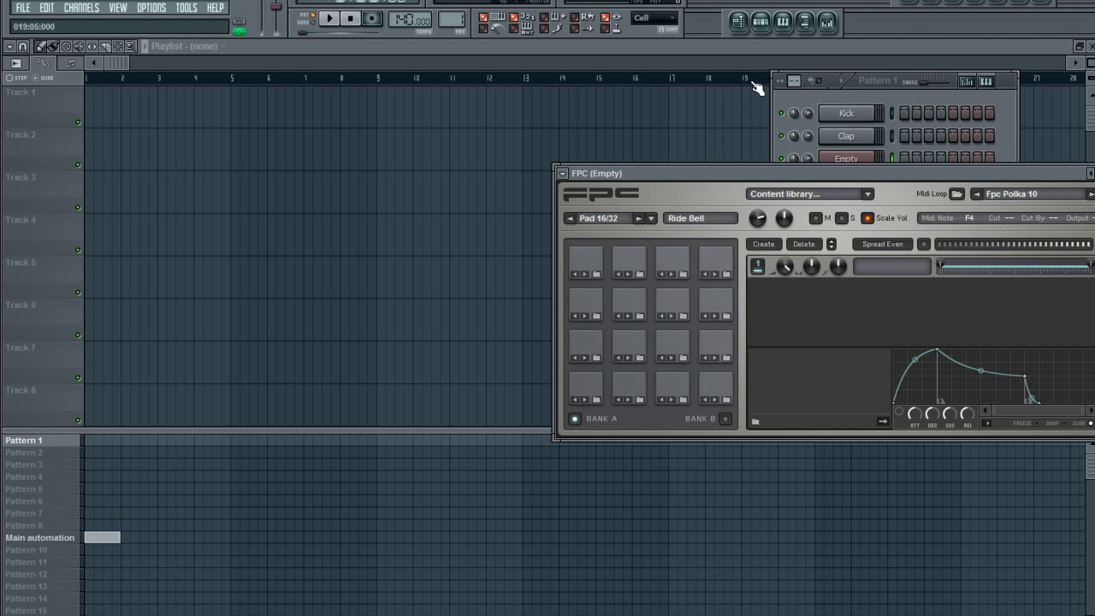
# Open the Empty channel's piano roll and place a one-step note on row 88 at the start of bar 1.
pyautogui.click(783, 24)
pyautogui.click(760, 23)
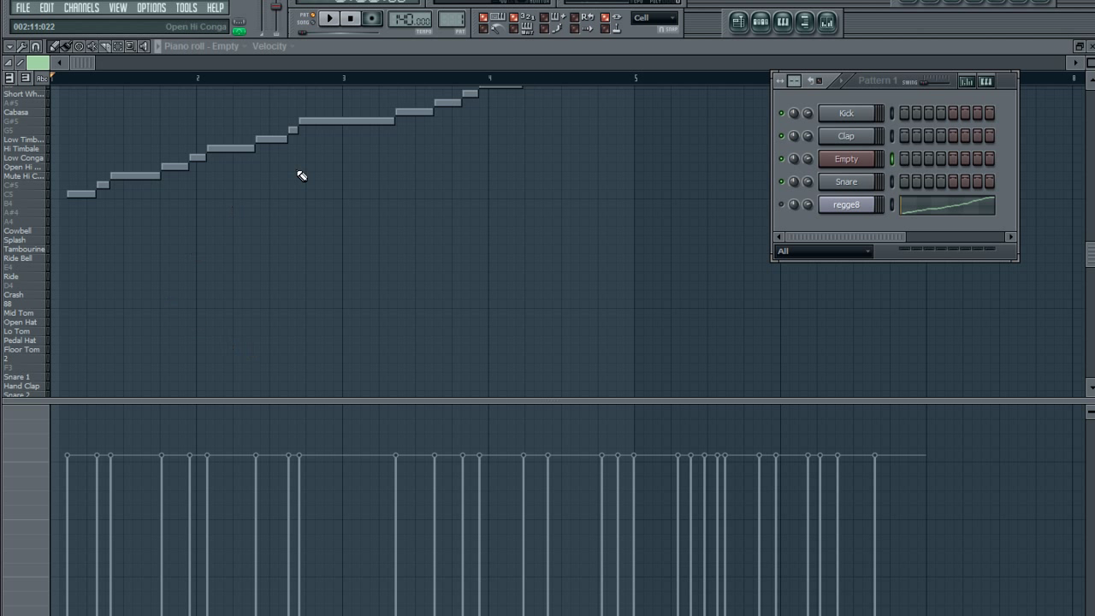
pyautogui.press('space')
pyautogui.press('space')
pyautogui.press('F6')
pyautogui.click(67, 305)
pyautogui.moveTo(78, 304); pyautogui.dragTo(53, 304)
# Add one-step notes on row 2 at steps 4 and 5 and on row 1 at step 7 of bar 1, then play the pattern.
pyautogui.scroll(-1, 76, 320)
pyautogui.scroll(-1, 75, 320)
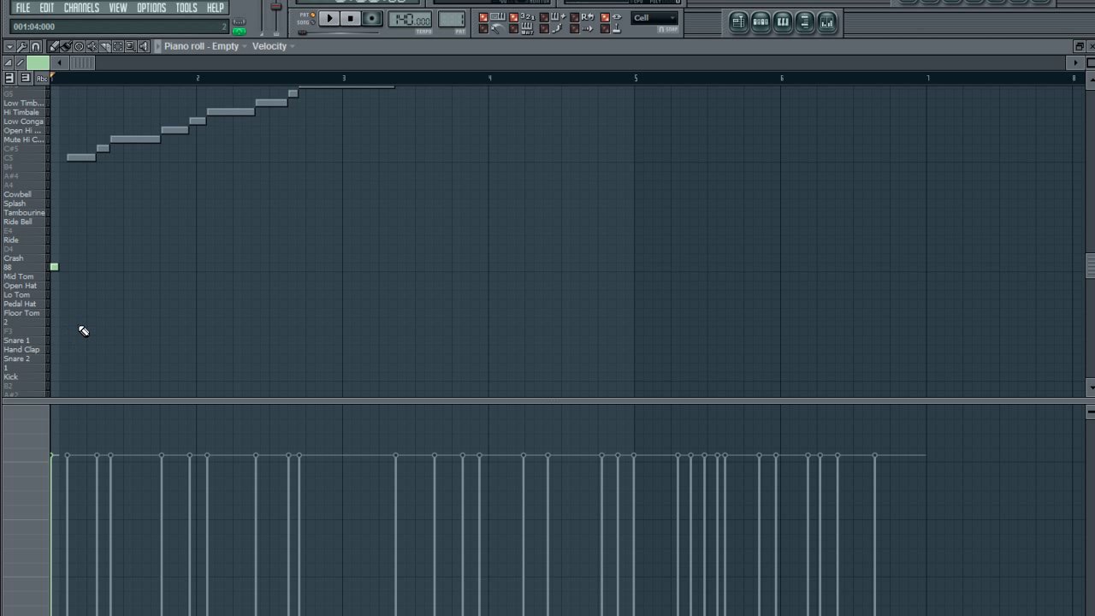
pyautogui.click(80, 322)
pyautogui.click(90, 322)
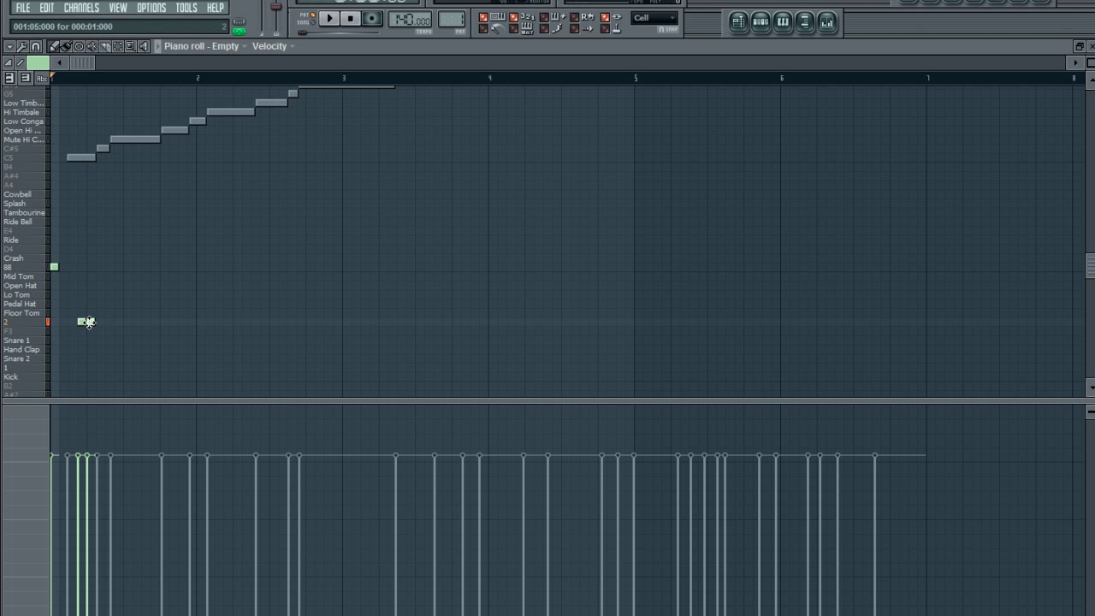
pyautogui.scroll(-1, 46, 363)
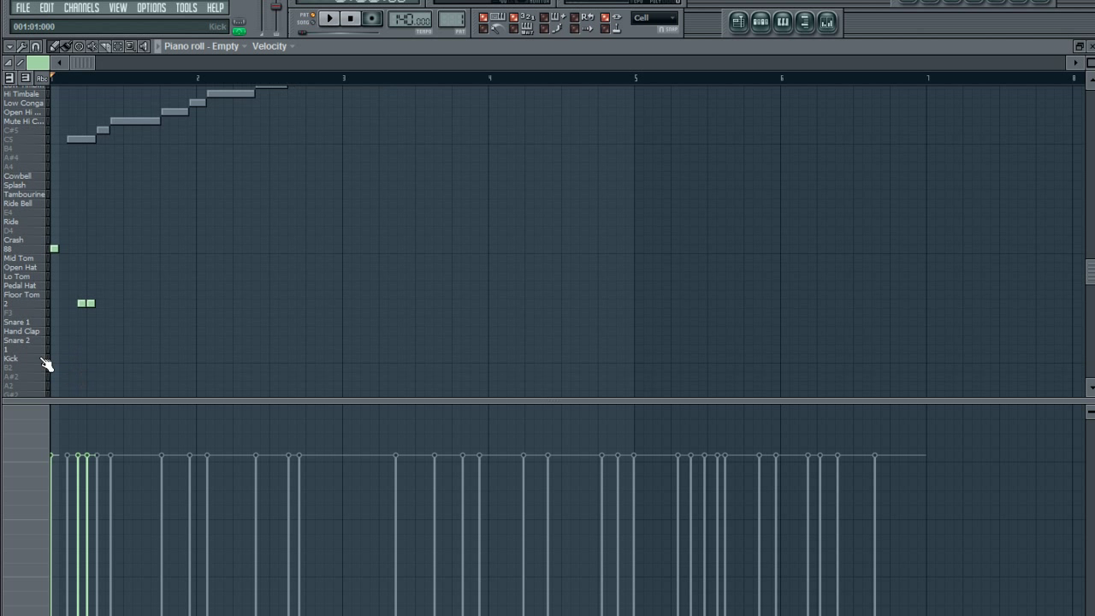
pyautogui.click(108, 349)
pyautogui.press('space')
pyautogui.press('space')
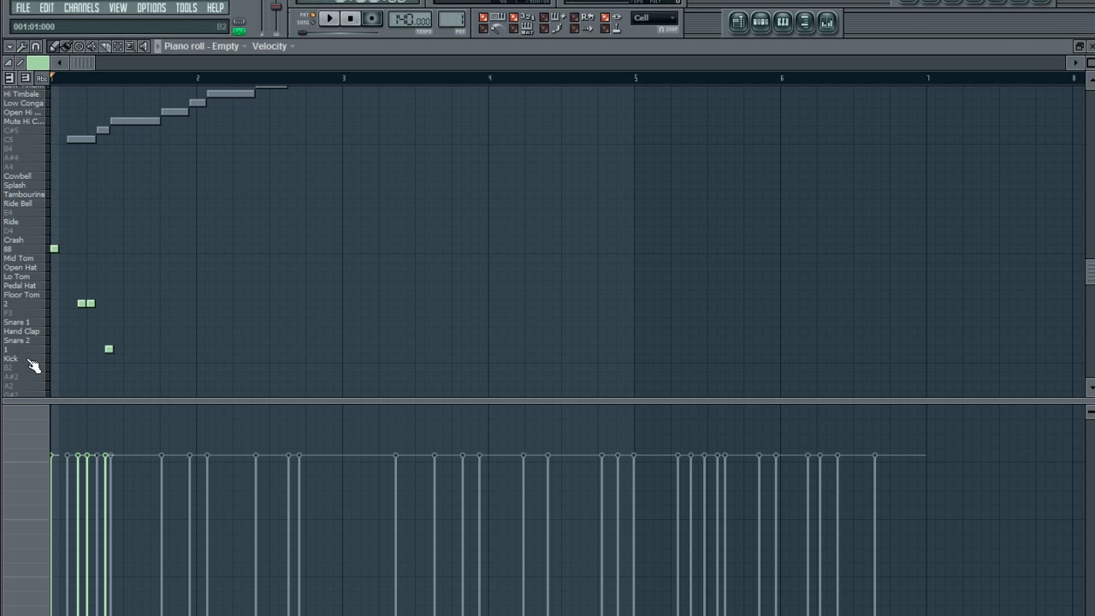
# Move the second row 2 note to step 6 and the row 1 note to step 5, playing the pattern to check.
pyautogui.moveTo(93, 305); pyautogui.dragTo(107, 303)
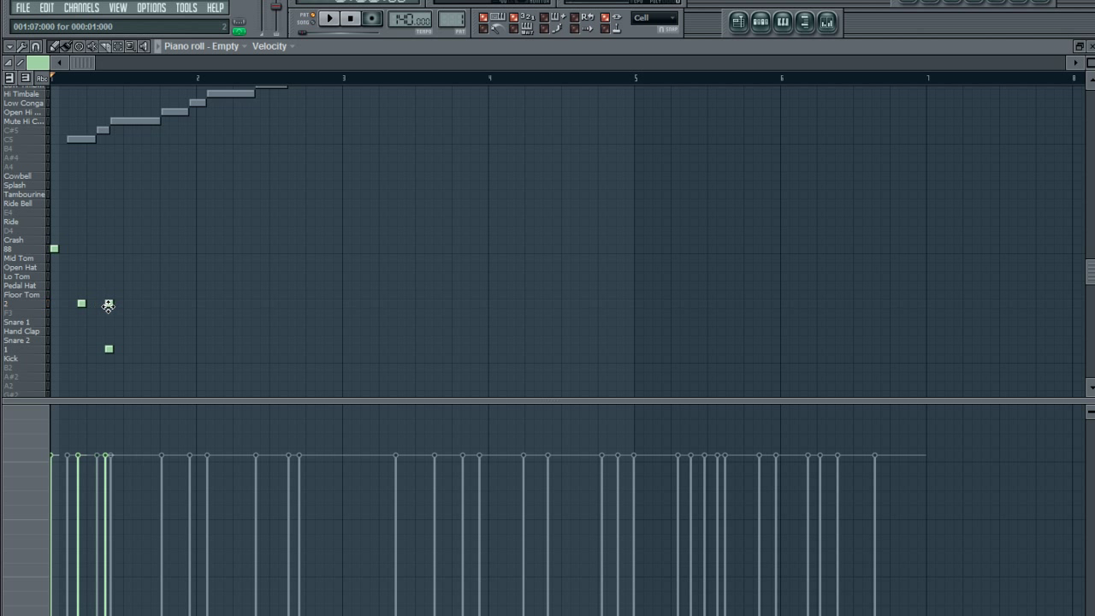
pyautogui.press('space')
pyautogui.press('space')
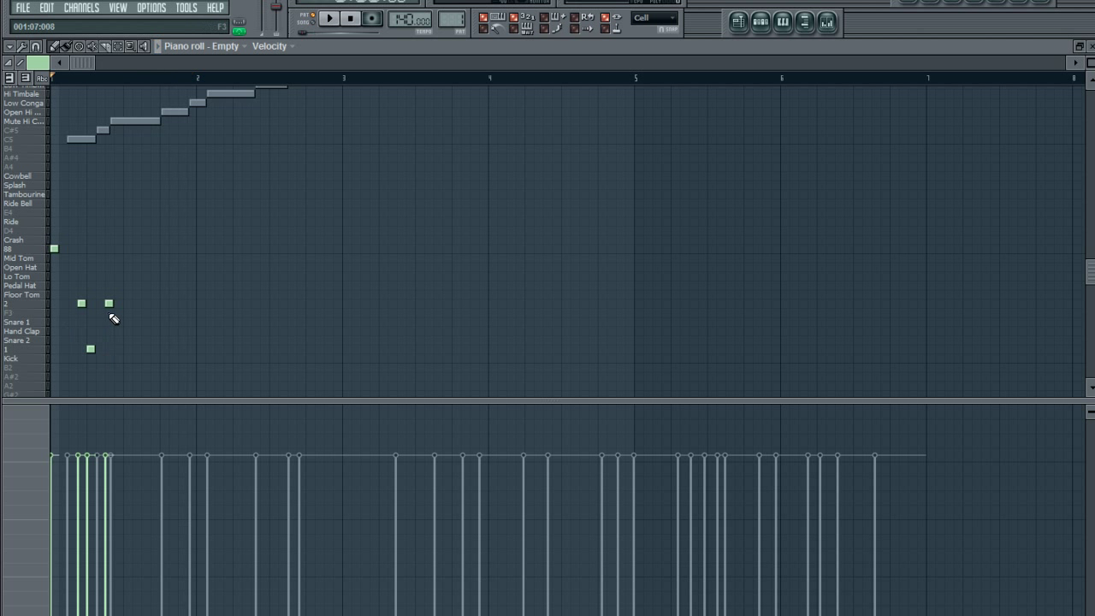
pyautogui.moveTo(108, 304); pyautogui.dragTo(100, 304)
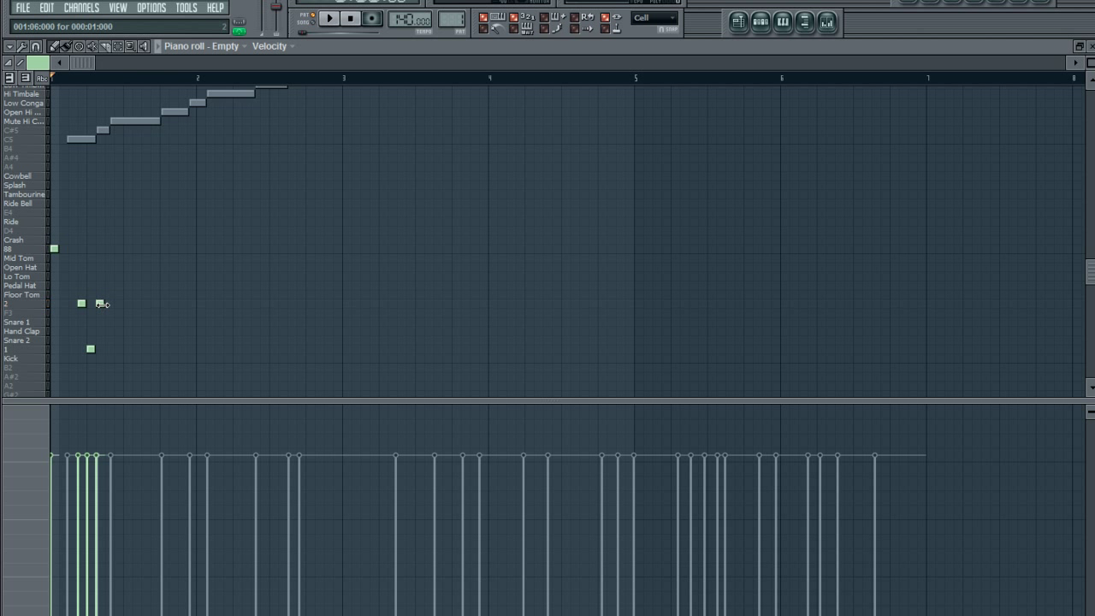
# Add a one-step note on row 88 at step 7 of bar 1 and play the pattern.
pyautogui.click(112, 250)
pyautogui.press('space')
pyautogui.scroll(1, 239, 274)
pyautogui.press('space')
# Add three one-step notes on row 3 at steps 9, 10 and 13 of bar 1 and play the pattern.
pyautogui.scroll(5, 112, 335)
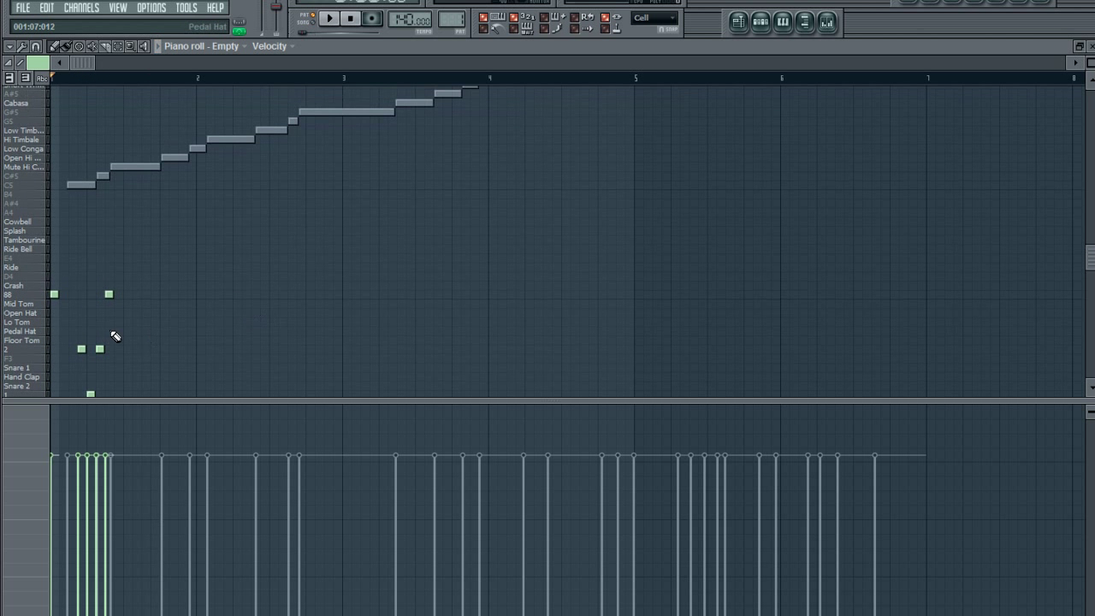
pyautogui.scroll(1, 120, 300)
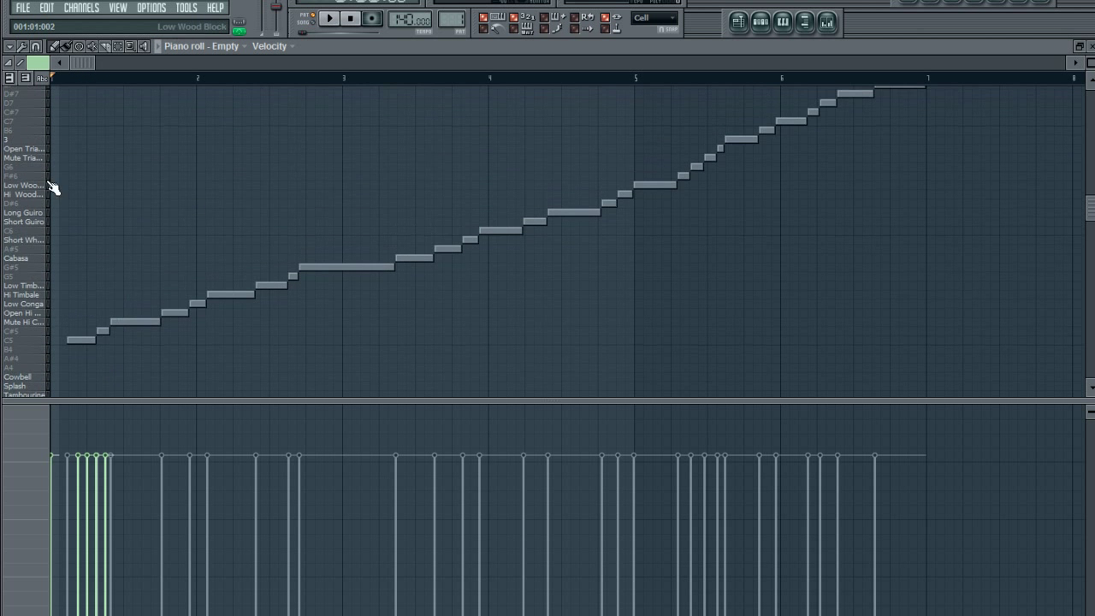
pyautogui.click(142, 147)
pyautogui.moveTo(139, 144); pyautogui.dragTo(123, 142)
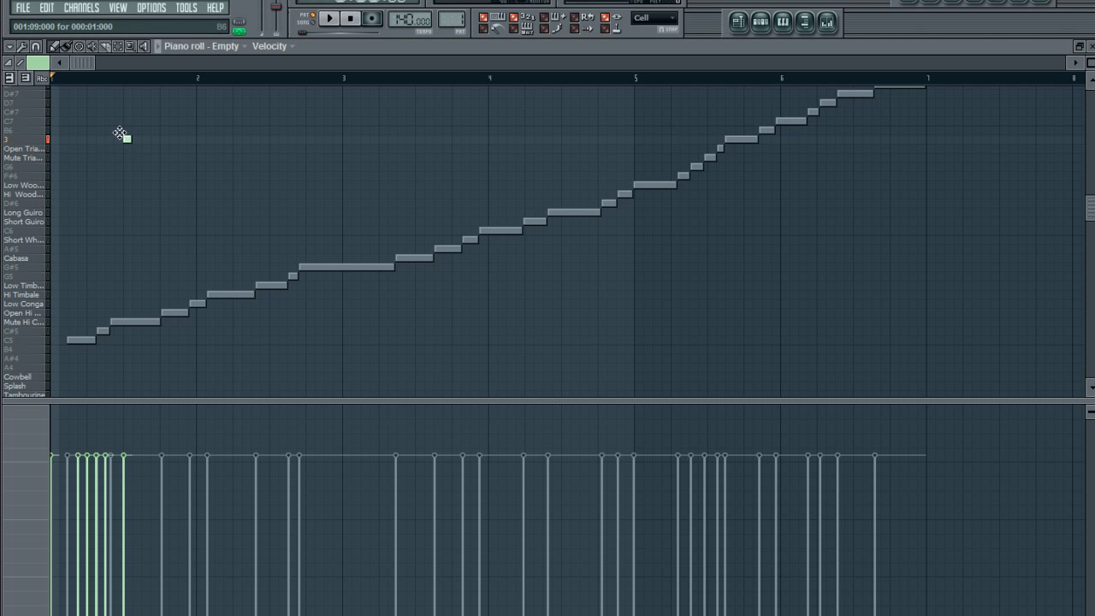
pyautogui.click(146, 145)
pyautogui.click(163, 142)
pyautogui.press('space')
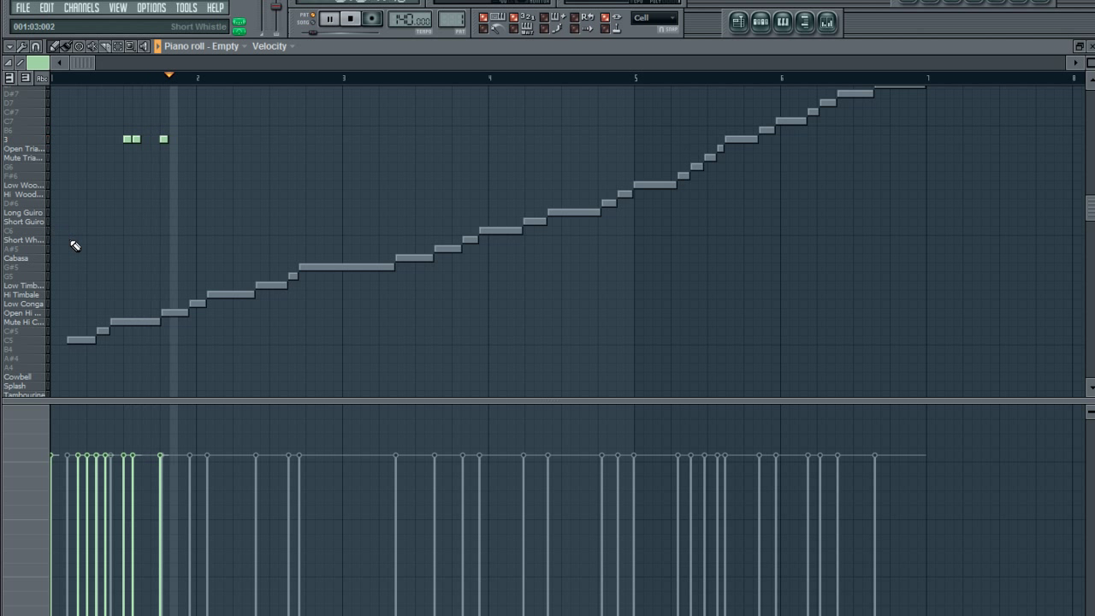
pyautogui.press('space')
pyautogui.press('space')
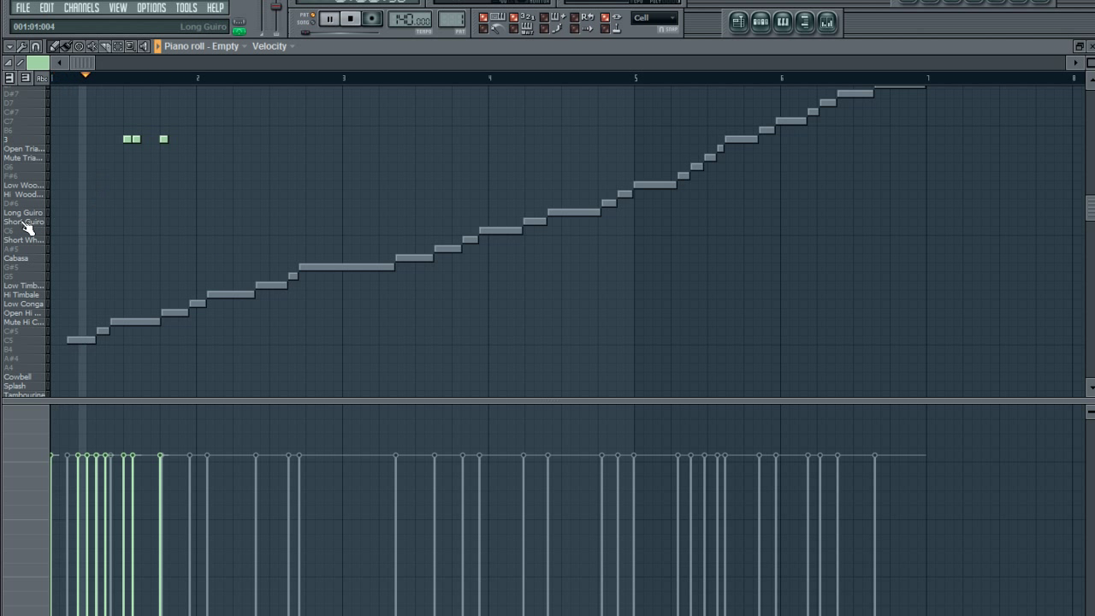
# Add a one-step note on row 88 at step 14 of bar 1 and play back the finished vocal pattern.
pyautogui.scroll(-1, 182, 322)
pyautogui.scroll(-3, 163, 318)
pyautogui.press('space')
pyautogui.press('space')
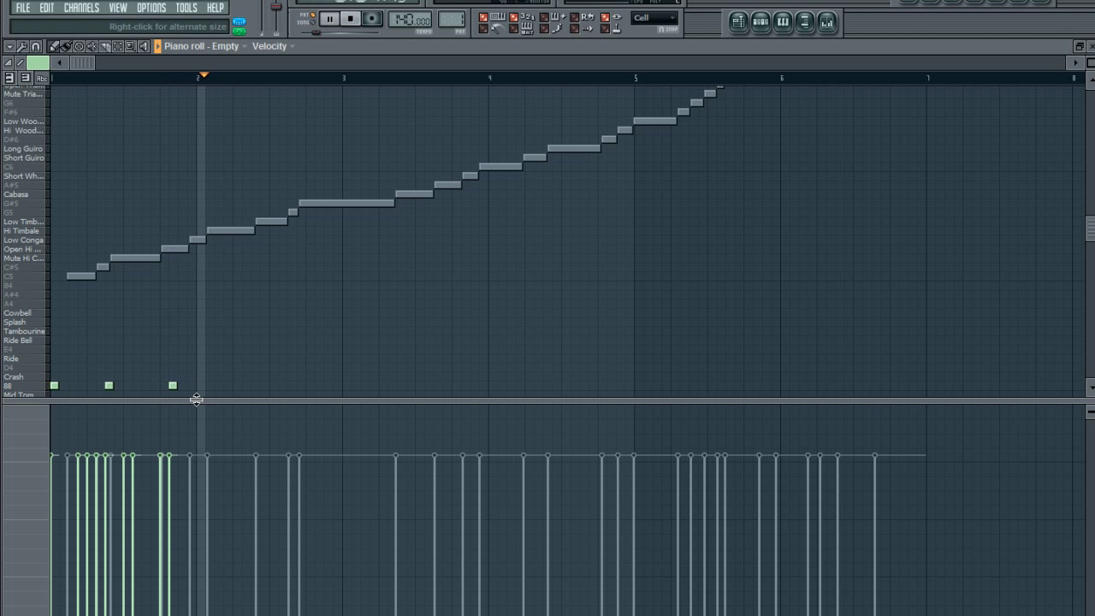
pyautogui.press('space')
pyautogui.press('space')
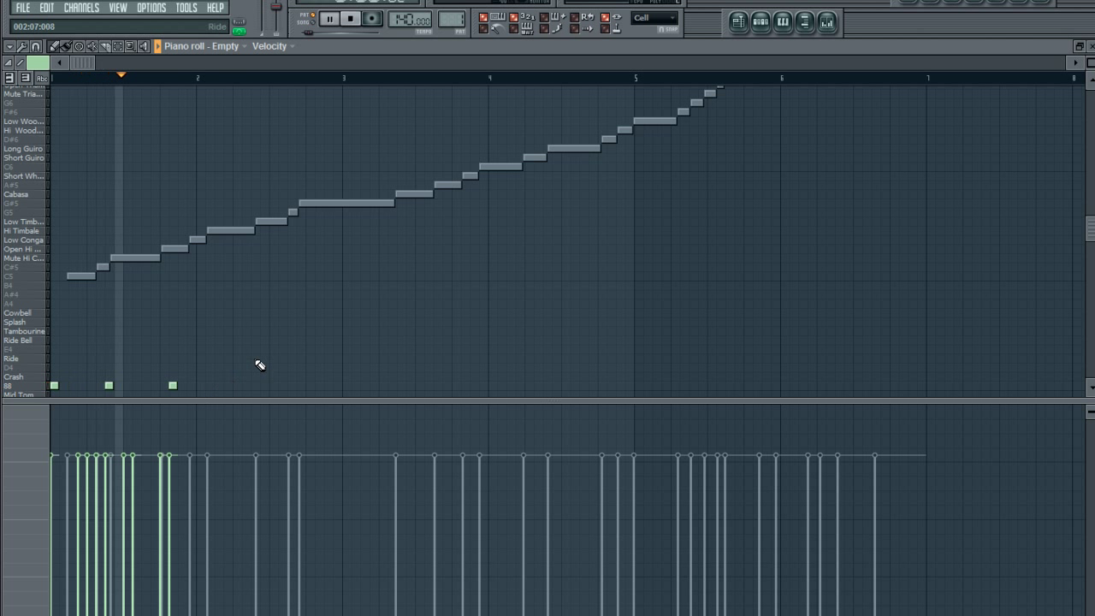
pyautogui.press('space')
# Delete the regge8 Slicex channel and play the pattern without it.
pyautogui.click(760, 22)
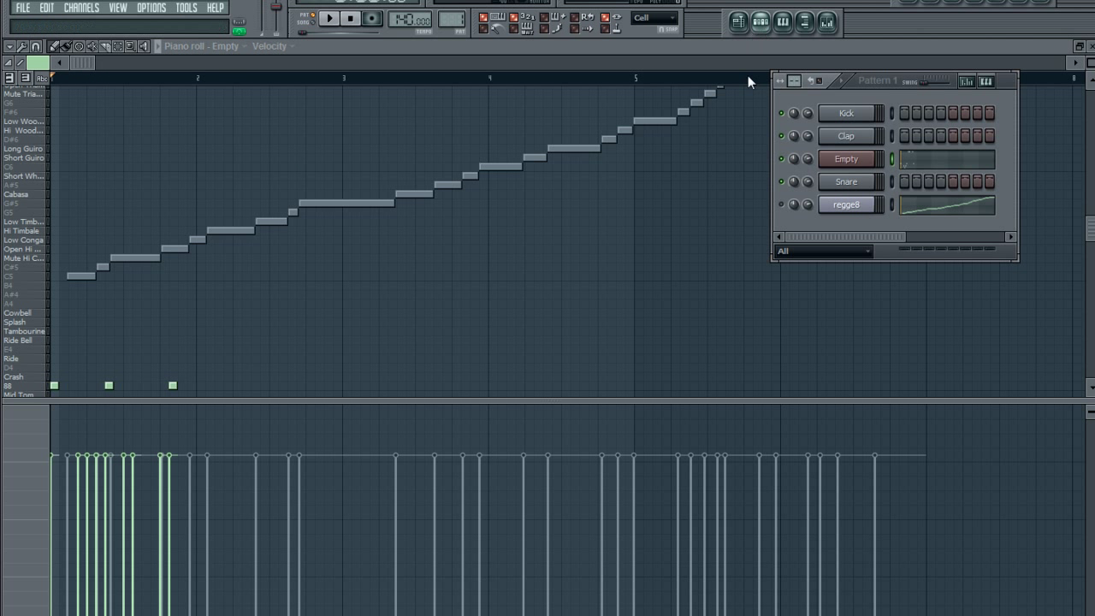
pyautogui.rightClick(838, 209)
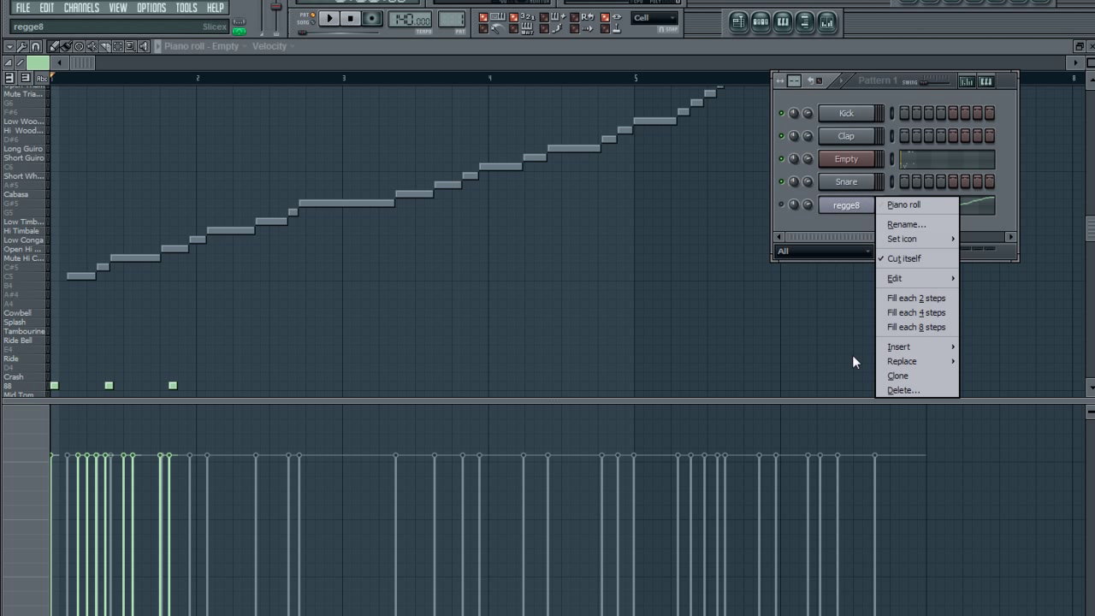
pyautogui.click(906, 390)
pyautogui.click(626, 367)
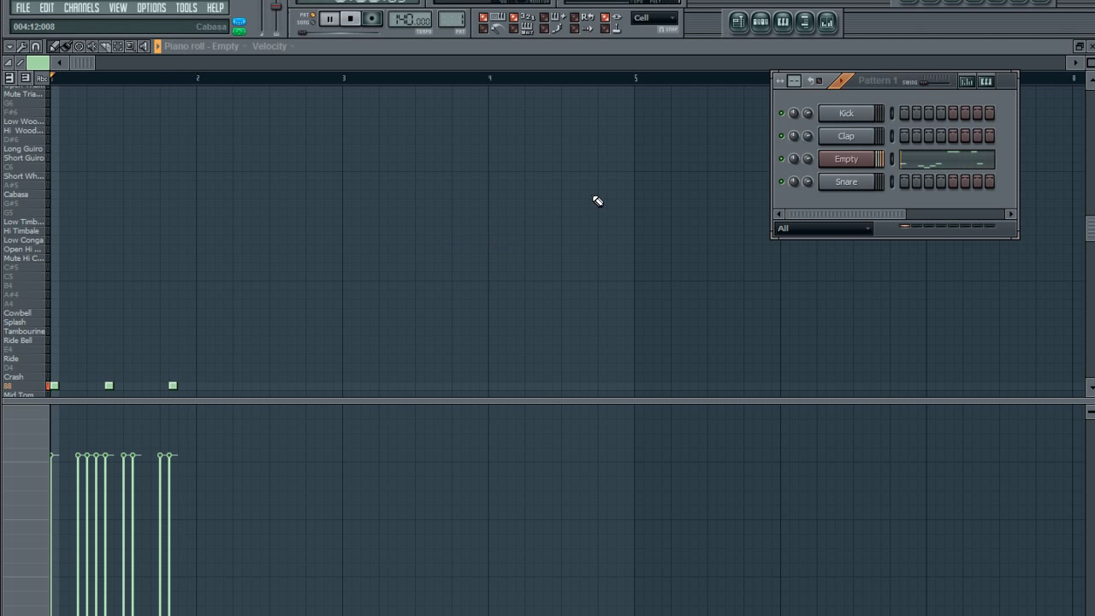
pyautogui.press('space')
# Replace the Clap channel with a new FPC instrument.
pyautogui.click(762, 24)
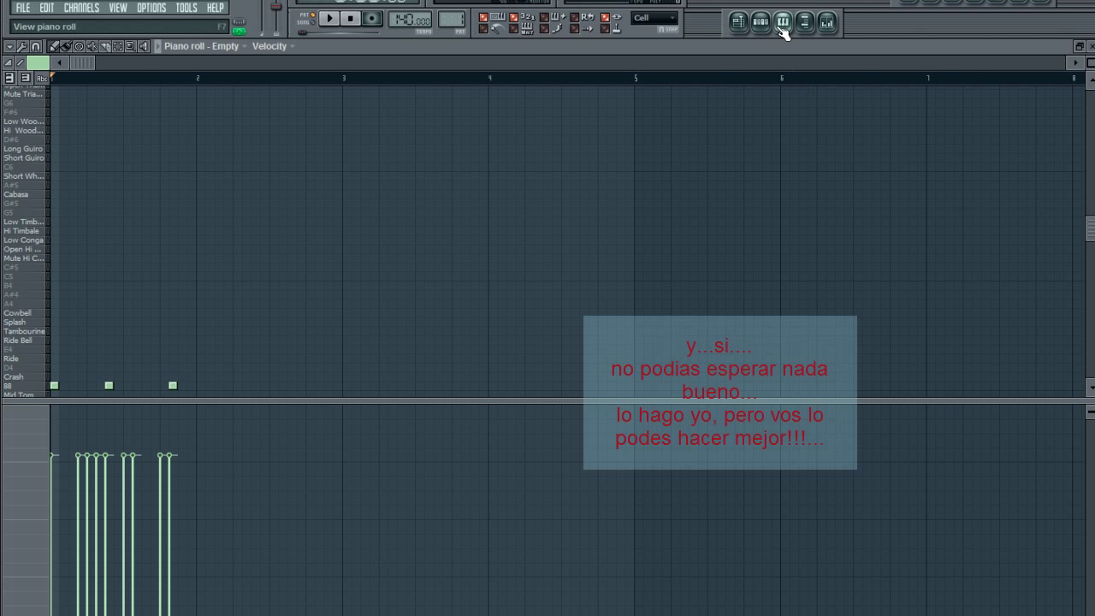
pyautogui.press('F6')
pyautogui.rightClick(838, 133)
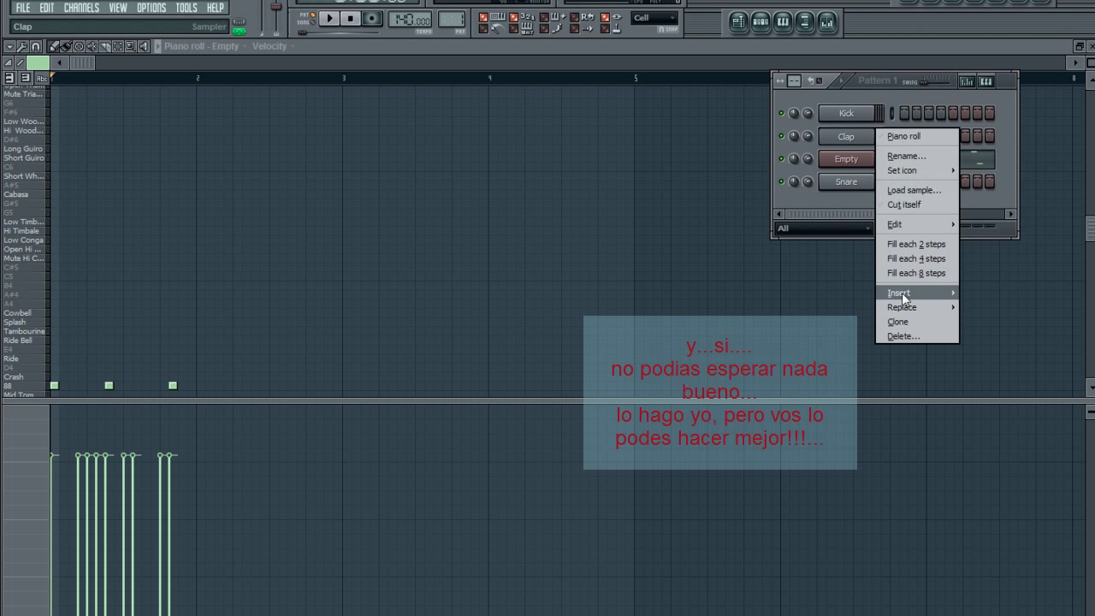
pyautogui.moveTo(903, 299)
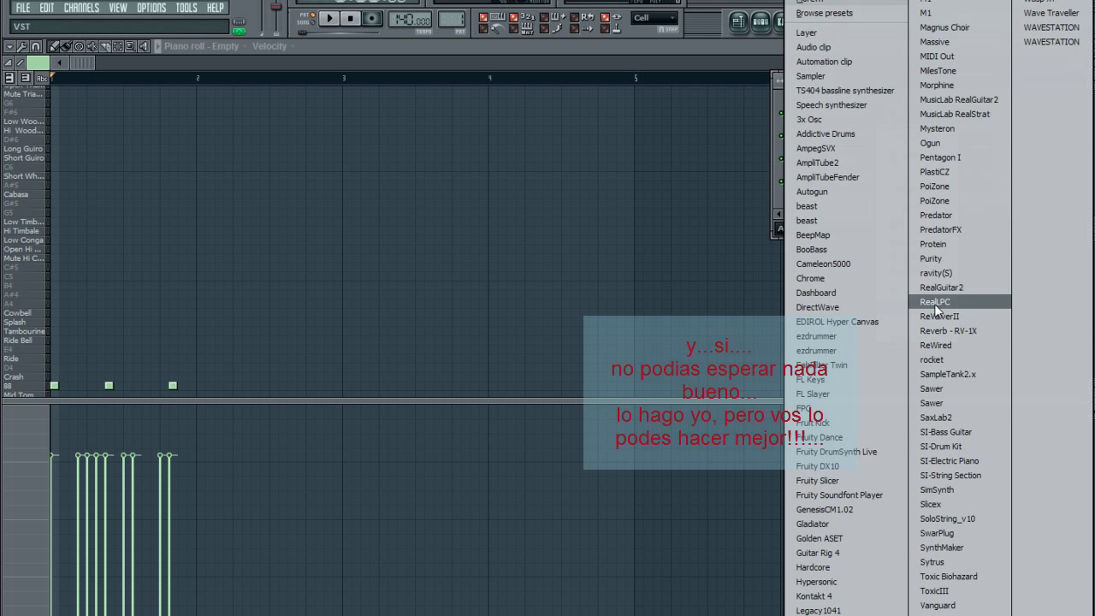
pyautogui.click(804, 408)
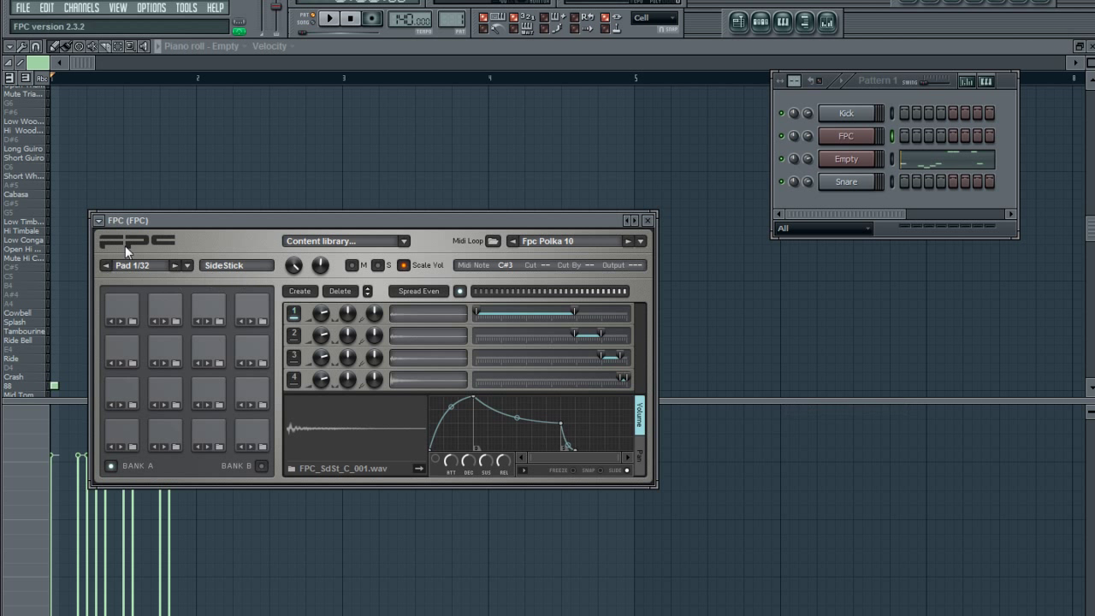
# Load the natural kontakt preset into the new FPC and close its window.
pyautogui.click(100, 222)
pyautogui.moveTo(120, 261)
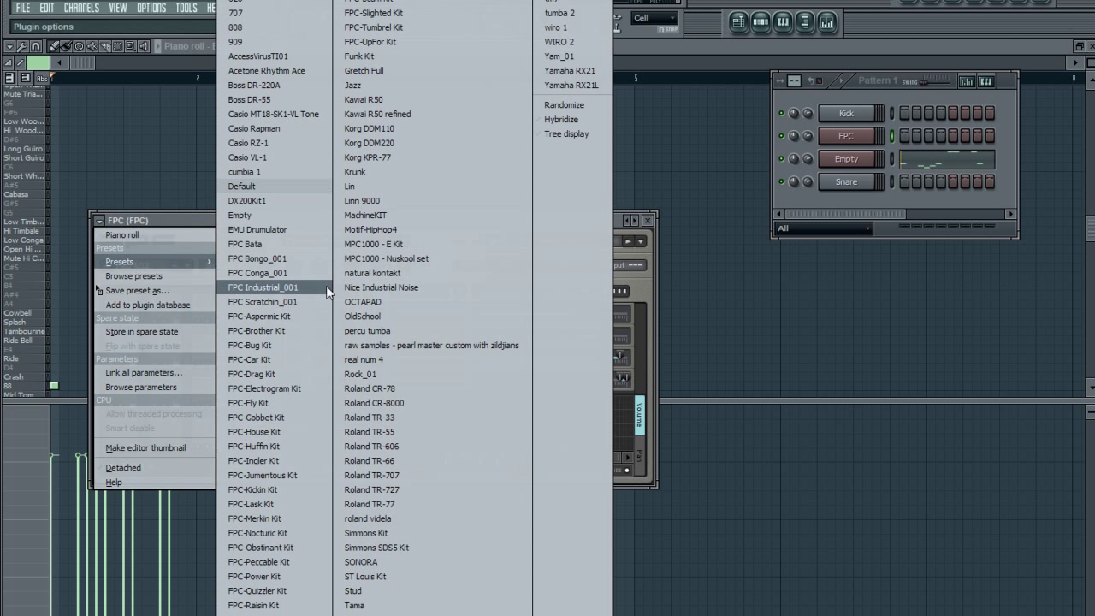
pyautogui.click(387, 275)
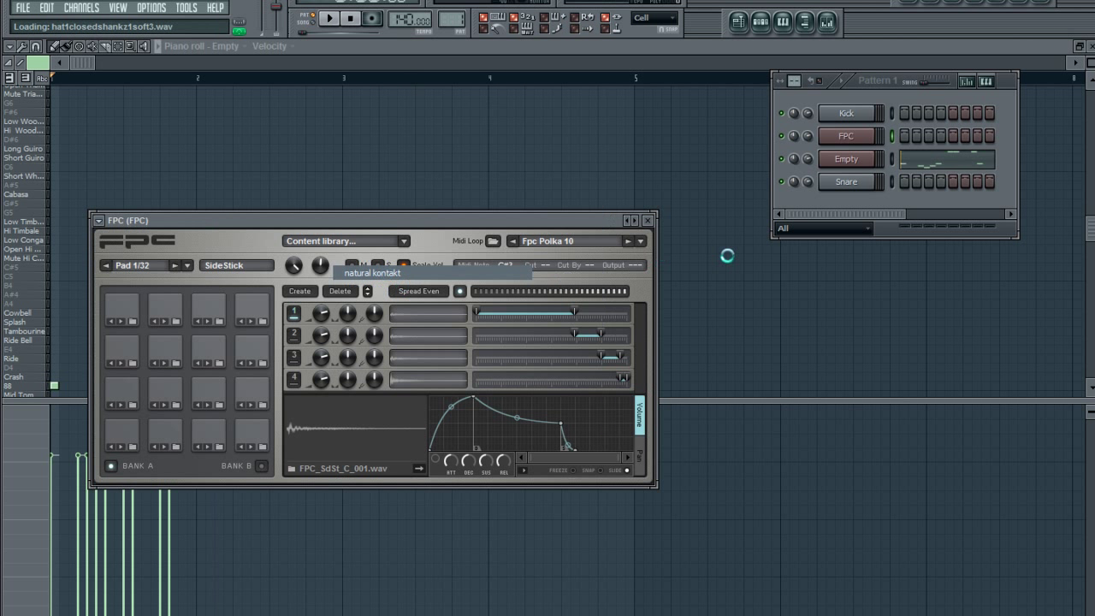
pyautogui.click(650, 224)
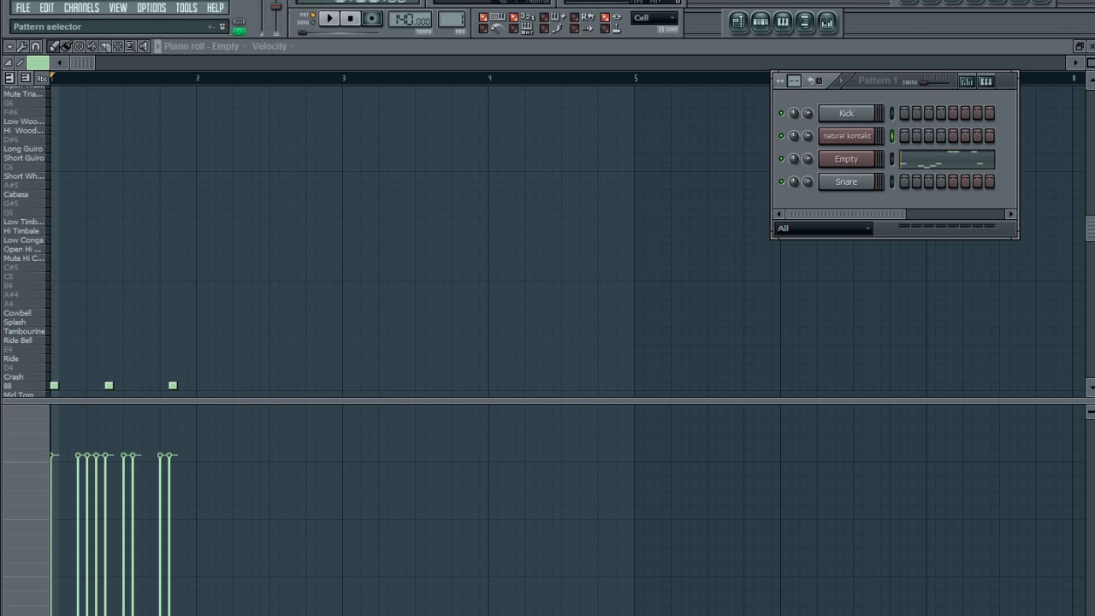
# Switch to Pattern 2 and open the MIDI loop file browser in the natural kontakt FPC.
pyautogui.press('KP_Add')
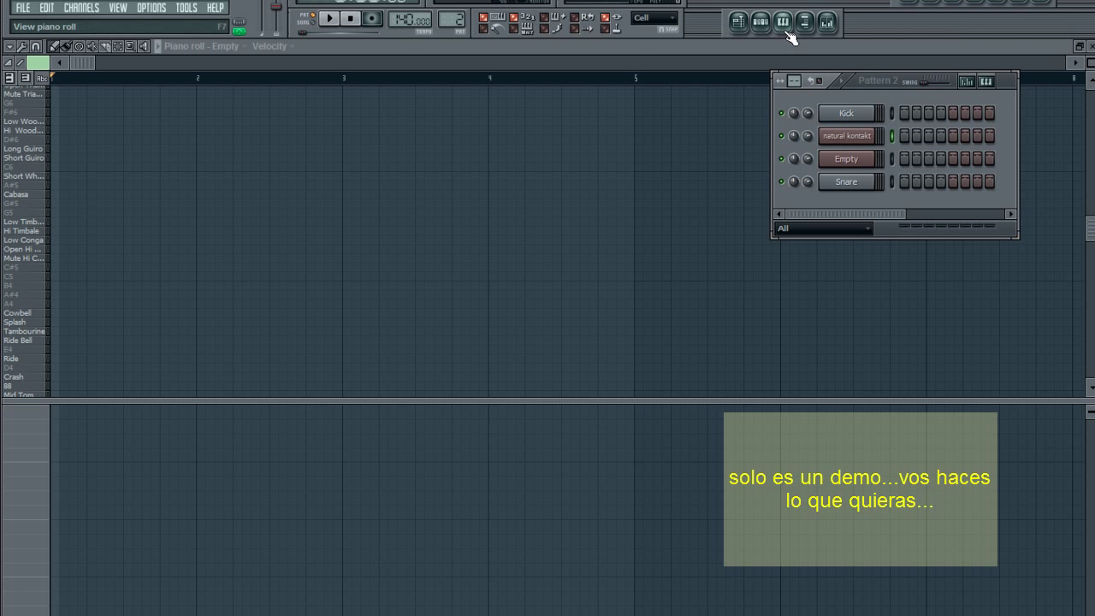
pyautogui.click(847, 141)
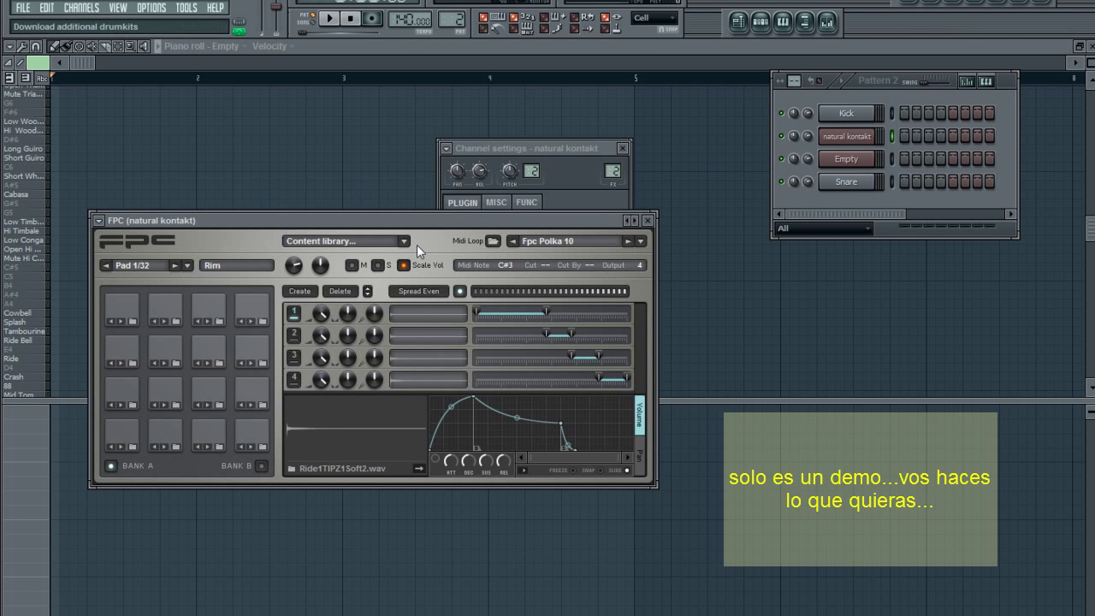
pyautogui.click(496, 239)
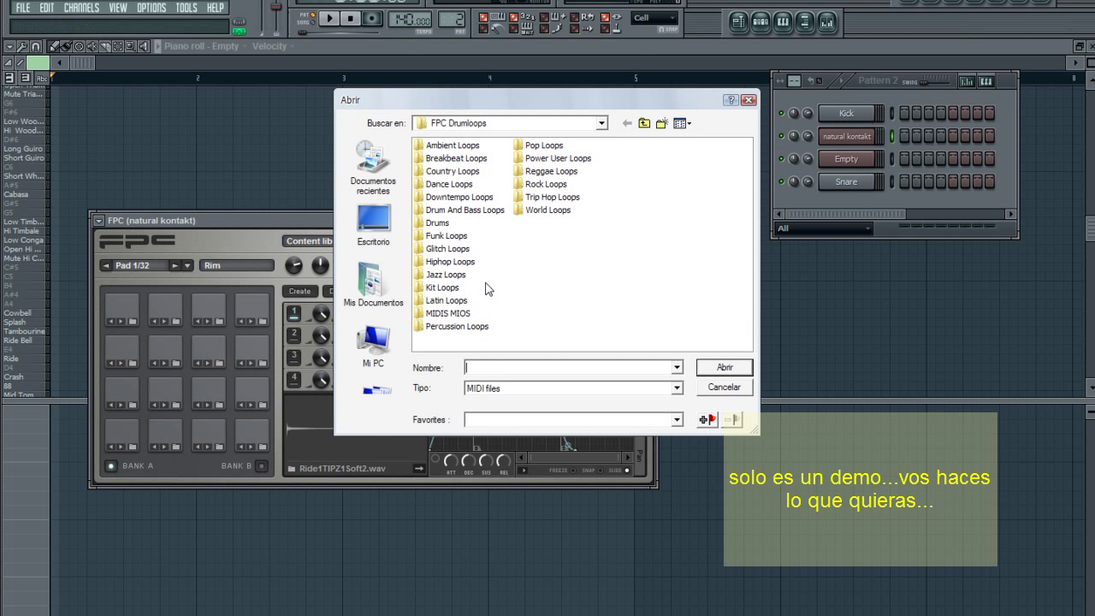
pyautogui.doubleClick(448, 314)
pyautogui.moveTo(589, 346); pyautogui.dragTo(677, 343)
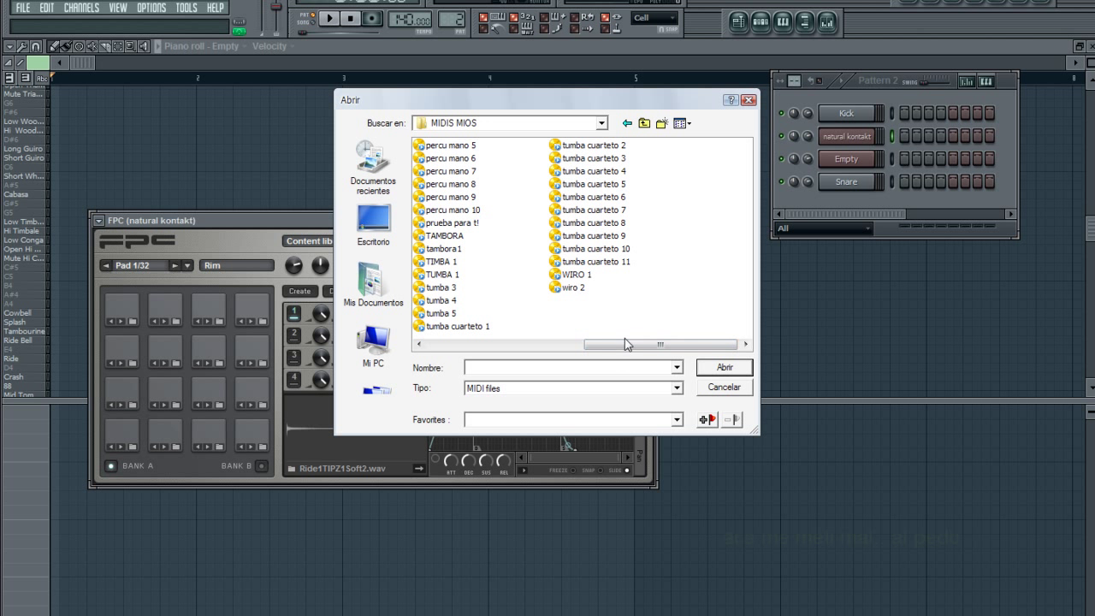
pyautogui.moveTo(669, 347); pyautogui.dragTo(460, 348)
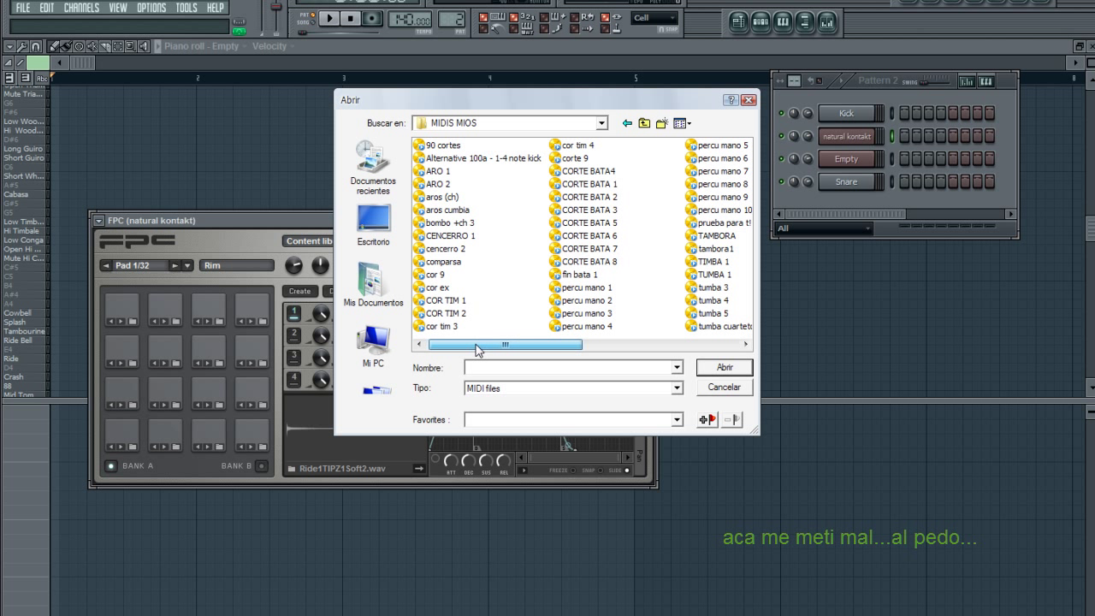
pyautogui.click(627, 124)
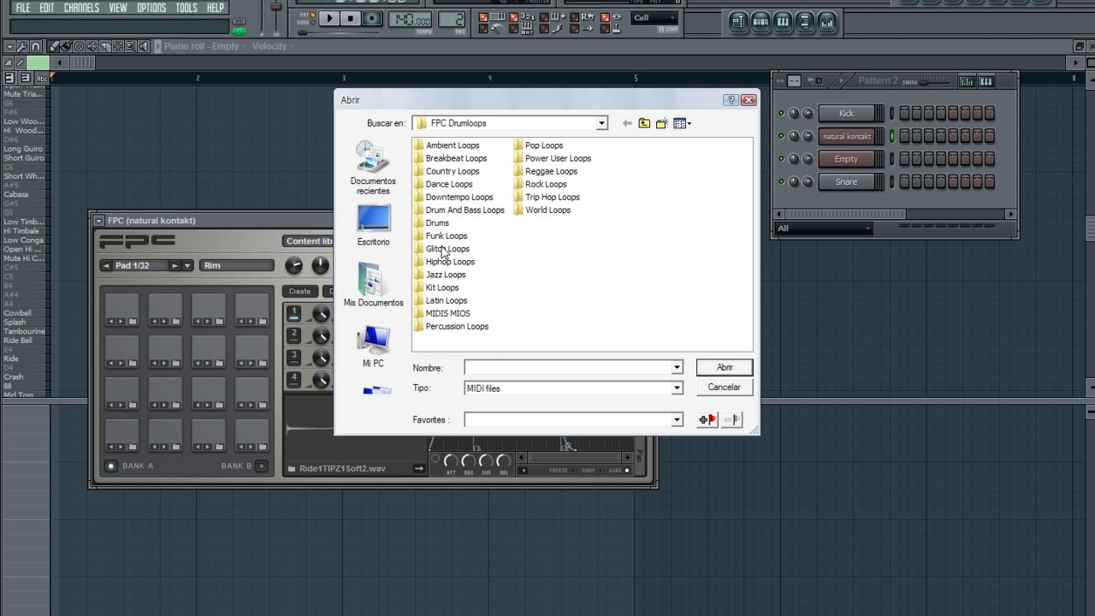
# Load the fpc_ambient_groove_02 MIDI loop from Ambient Loops into the natural kontakt FPC, play it and close the FPC window.
pyautogui.click(472, 160)
pyautogui.doubleClick(471, 148)
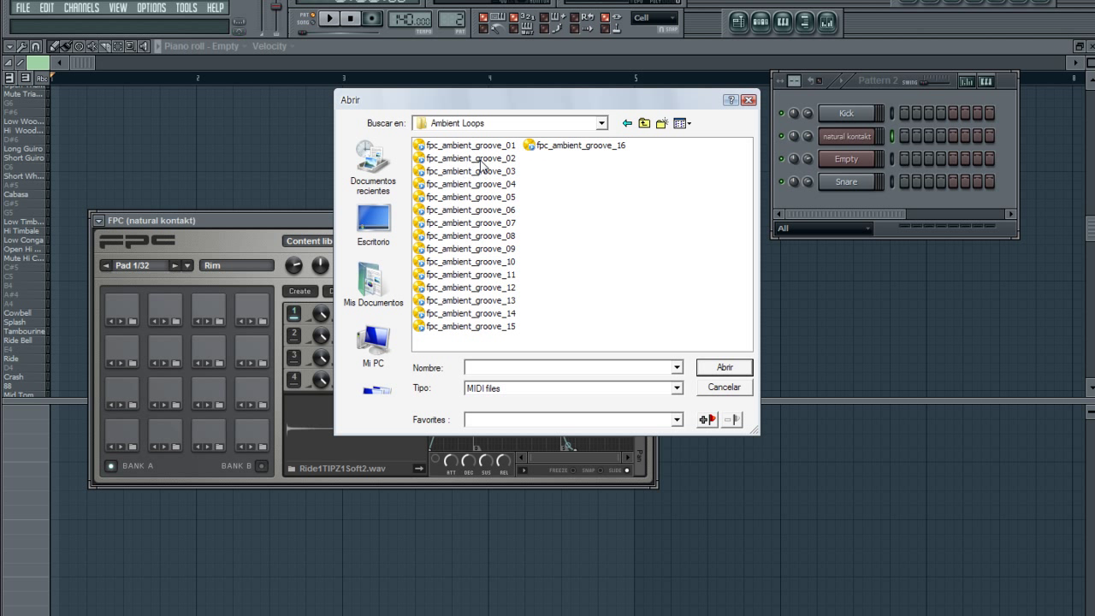
pyautogui.doubleClick(480, 159)
pyautogui.press('space')
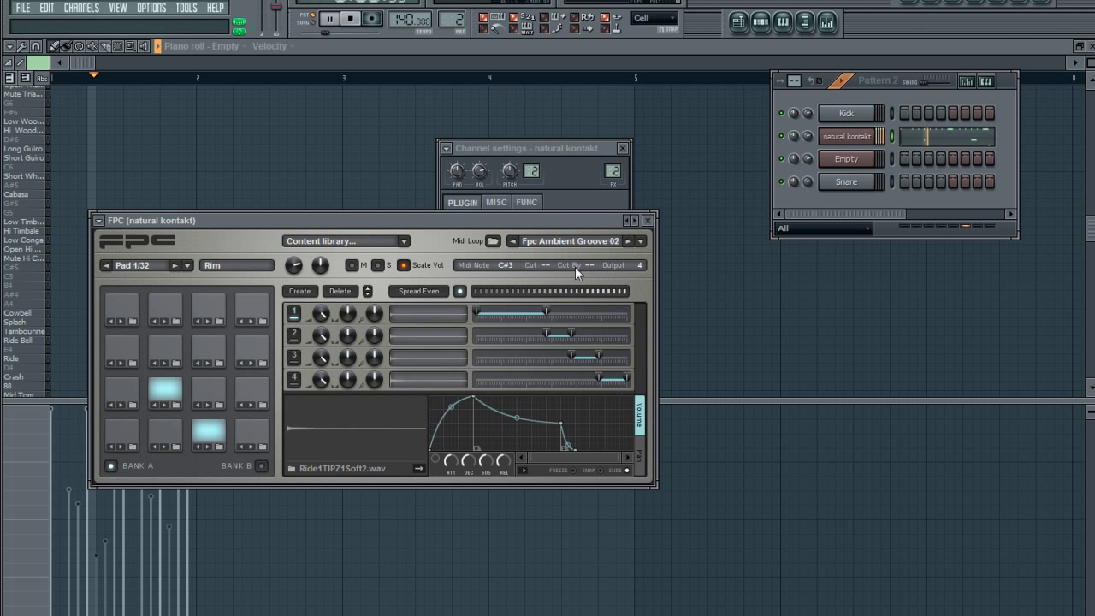
pyautogui.click(647, 220)
pyautogui.press('space')
# In the playlist, place a Pattern 2 clip on Track 2 and a Pattern 1 clip on Track 3, both starting at bar 1.
pyautogui.click(737, 22)
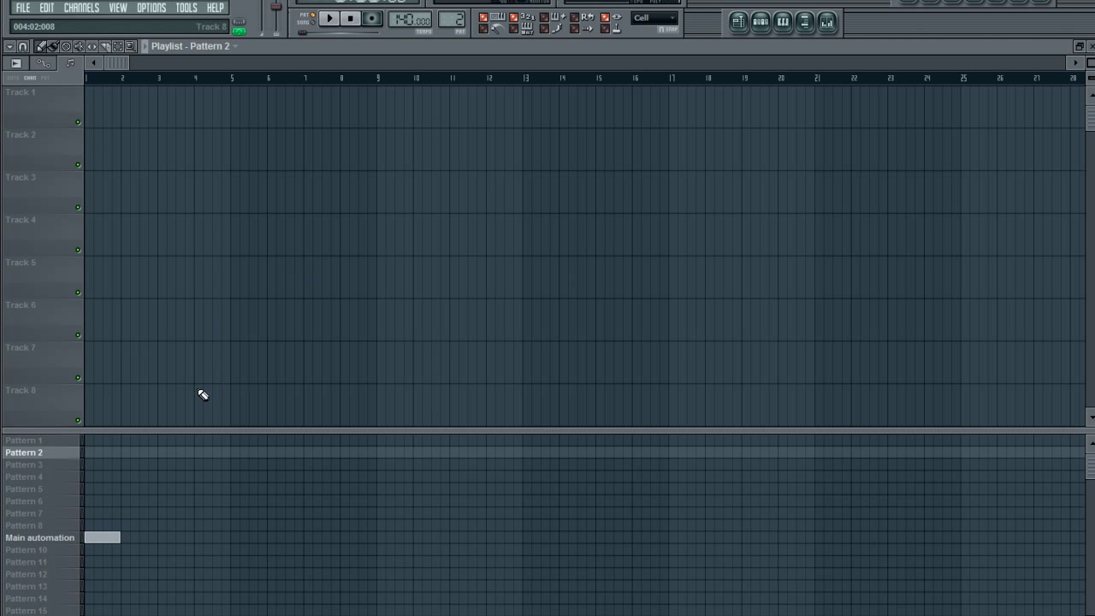
pyautogui.click(91, 146)
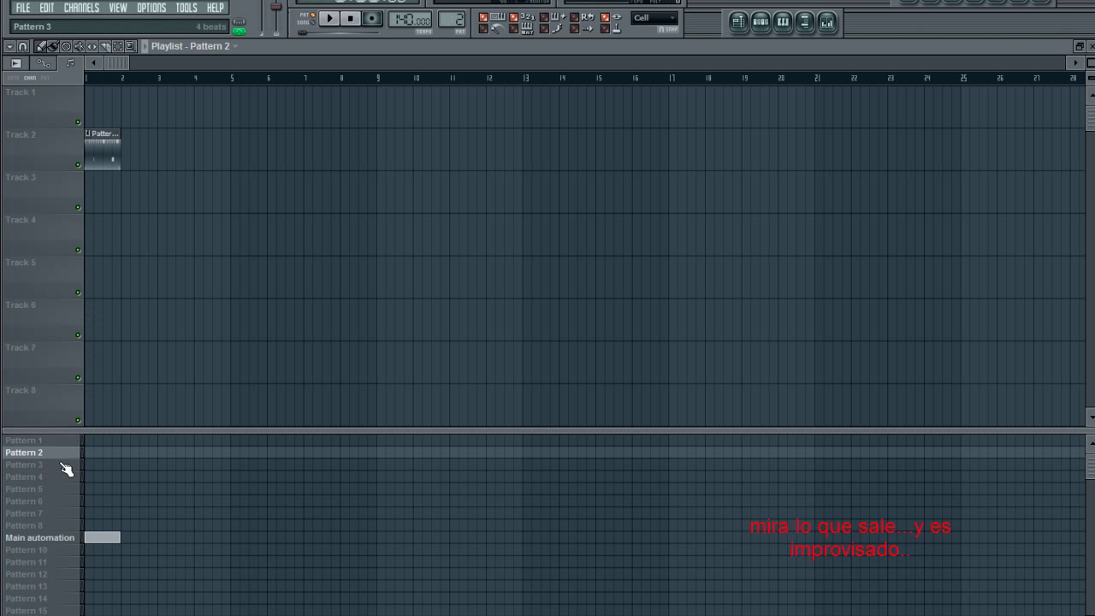
pyautogui.click(38, 440)
pyautogui.click(97, 201)
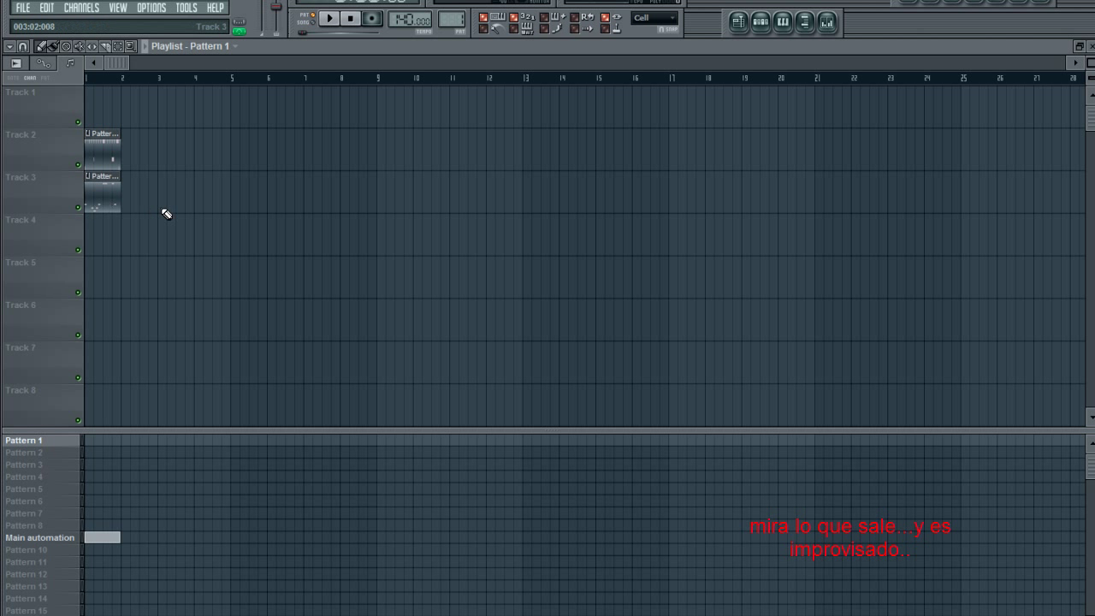
# Switch playback to song mode, play the arrangement and stop it.
pyautogui.click(317, 28)
pyautogui.press('space')
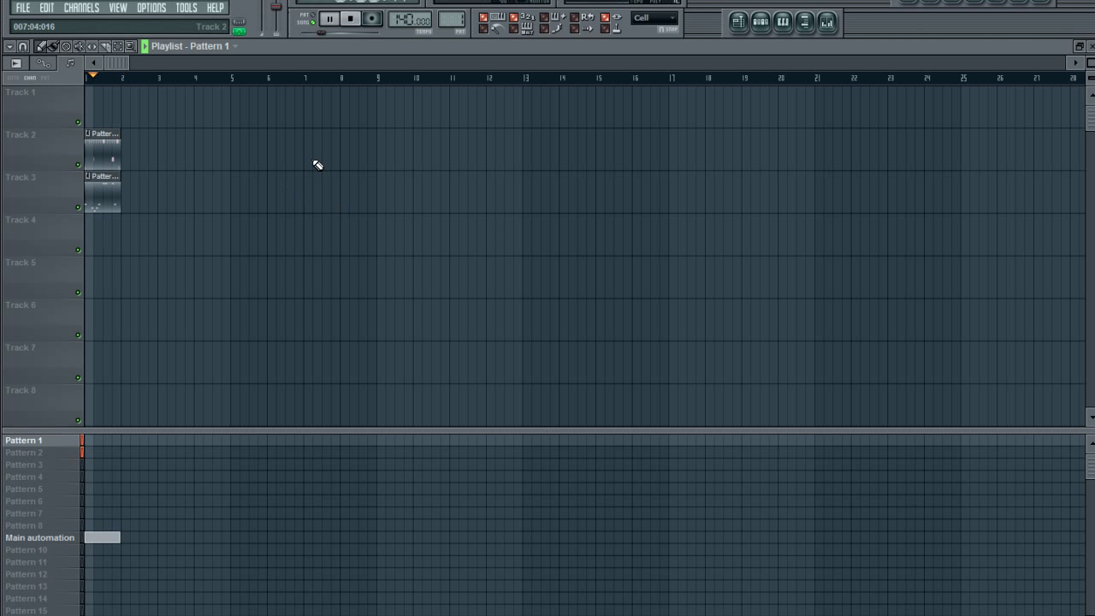
pyautogui.press('space')
# Add a second Pattern 1 clip at bar 2 on Track 3.
pyautogui.click(135, 157)
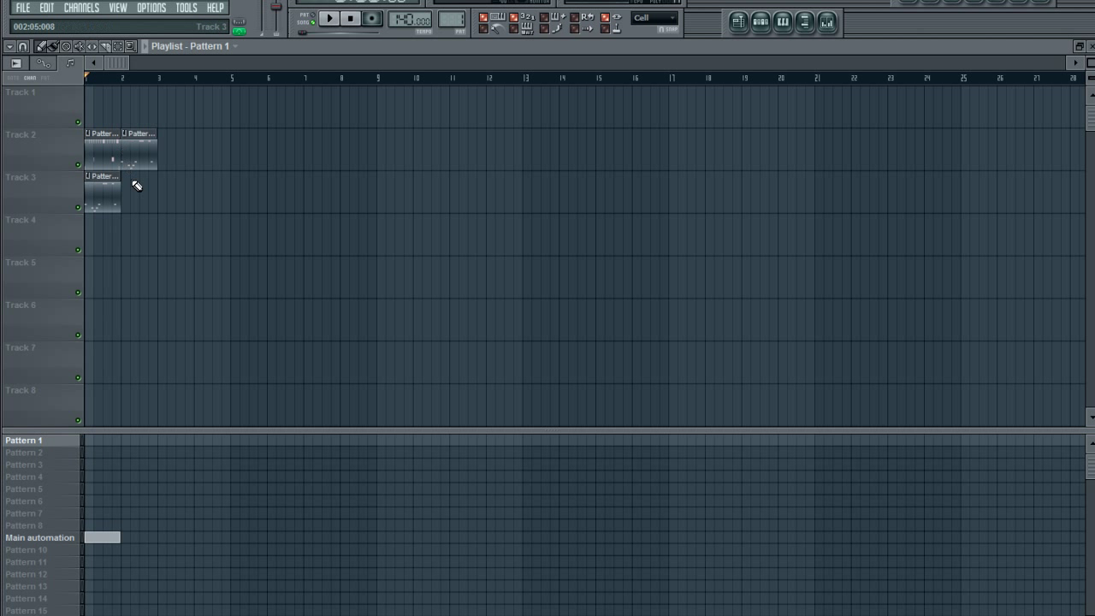
pyautogui.moveTo(141, 150); pyautogui.dragTo(141, 193)
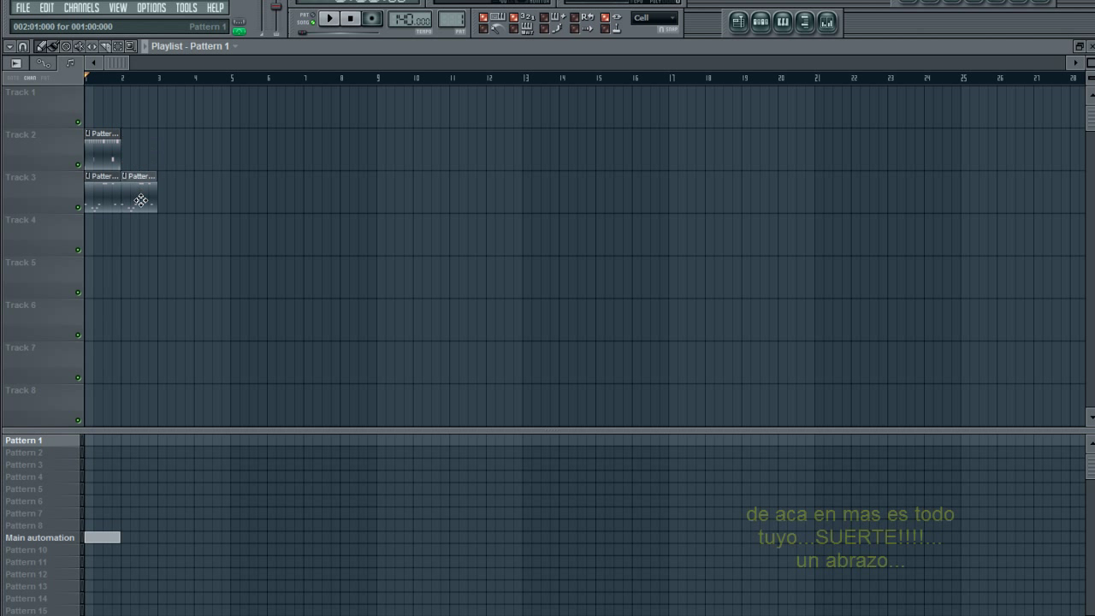
pyautogui.click(134, 154)
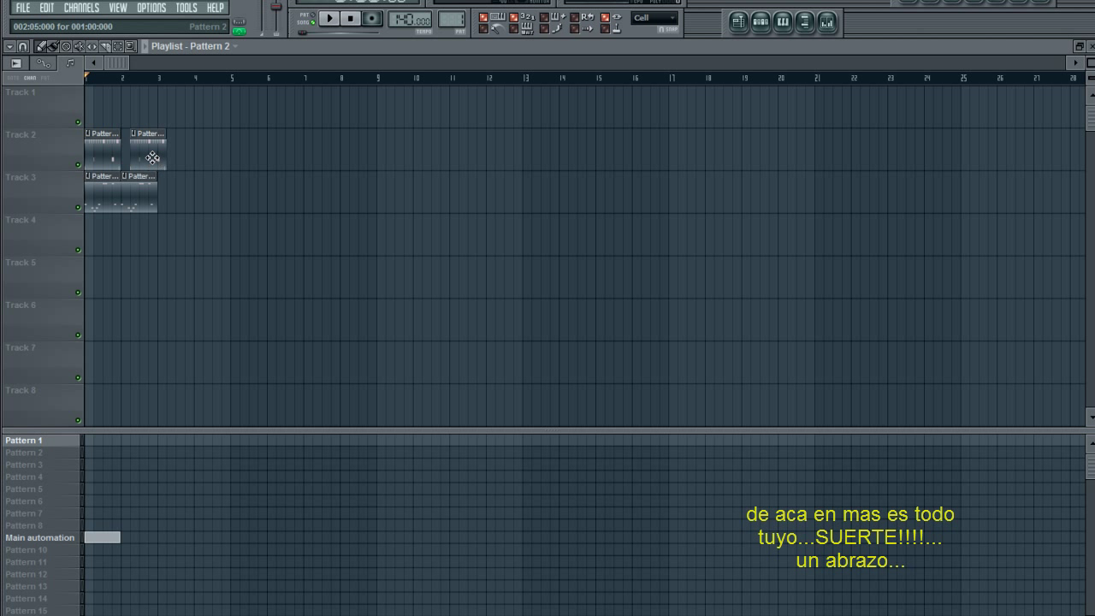
pyautogui.rightClick(151, 157)
pyautogui.moveTo(157, 195)
pyautogui.mouseDown()
pyautogui.moveTo(193, 195)
pyautogui.moveTo(157, 194)
pyautogui.mouseUp()
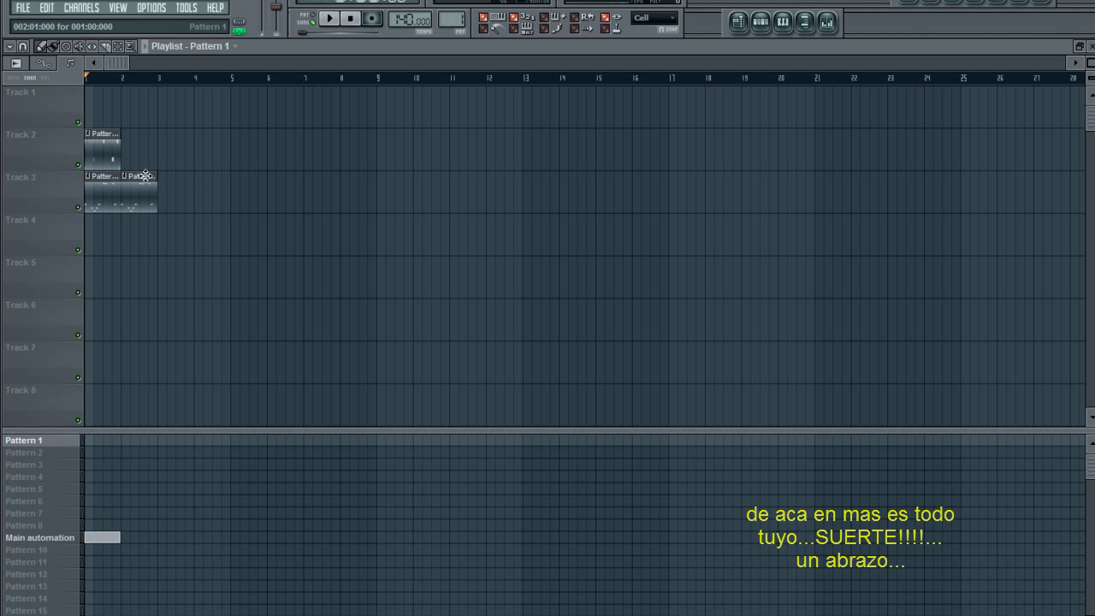
# Play the arrangement, fill bar 2 of Track 2 with a second Pattern 2 clip and stop playback.
pyautogui.click(128, 160)
pyautogui.press('space')
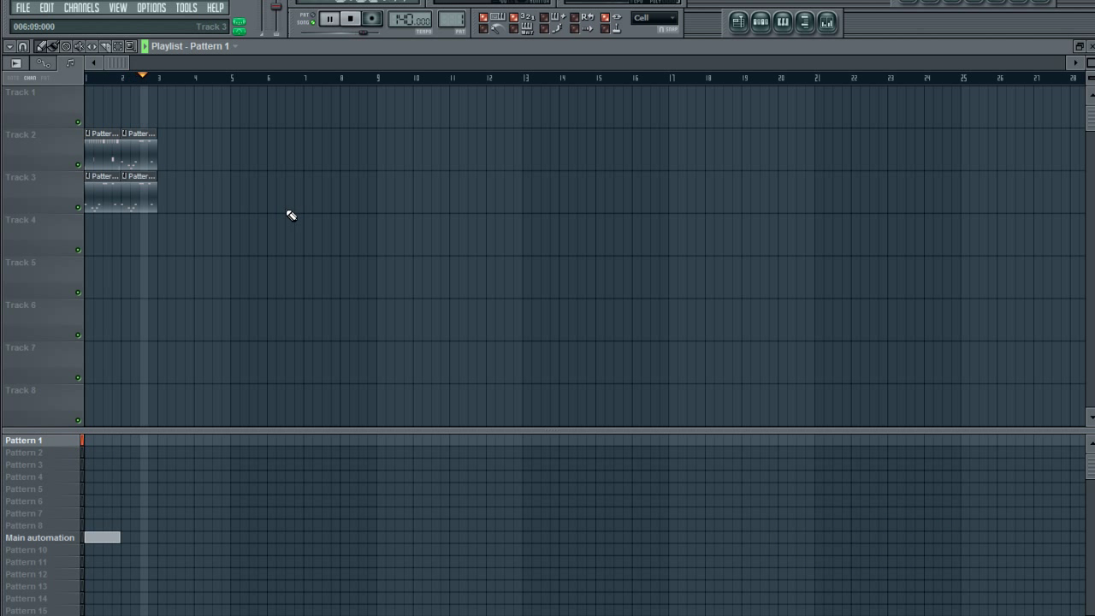
pyautogui.rightClick(147, 160)
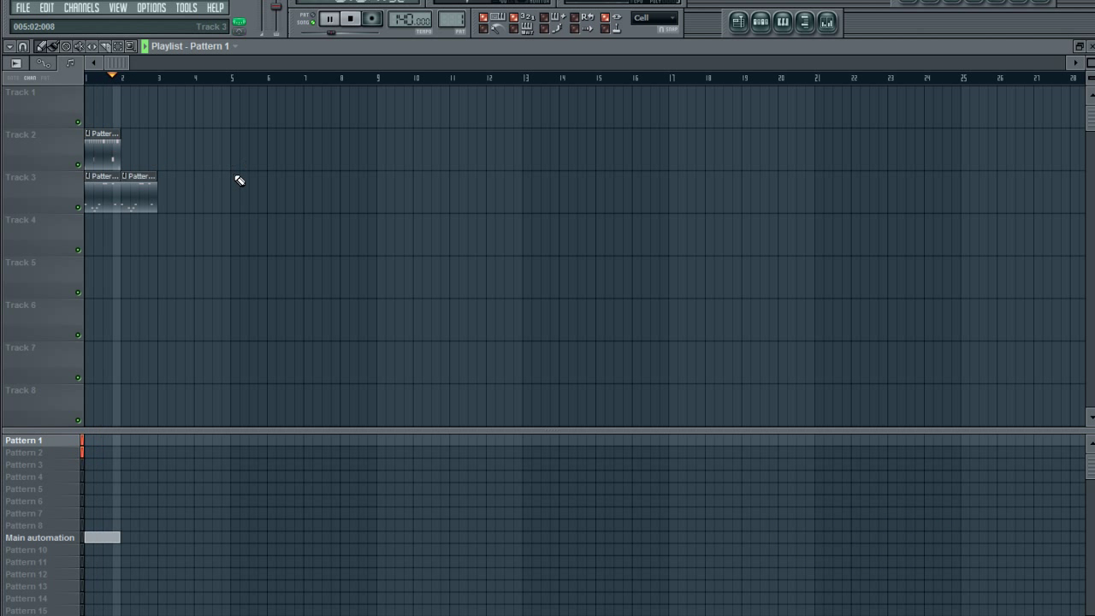
pyautogui.click(129, 155)
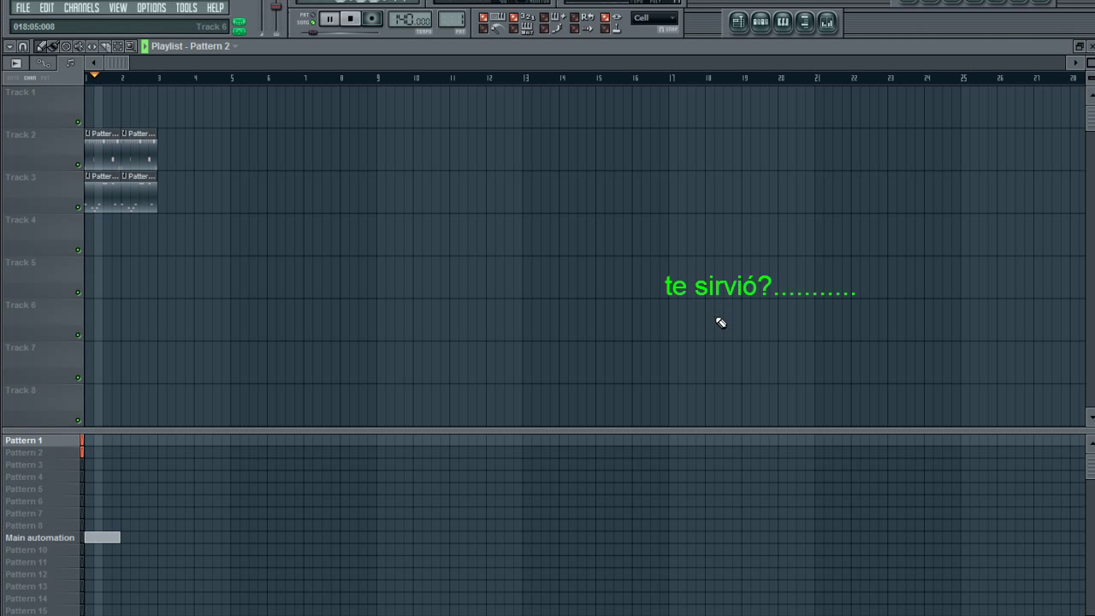
pyautogui.press('space')
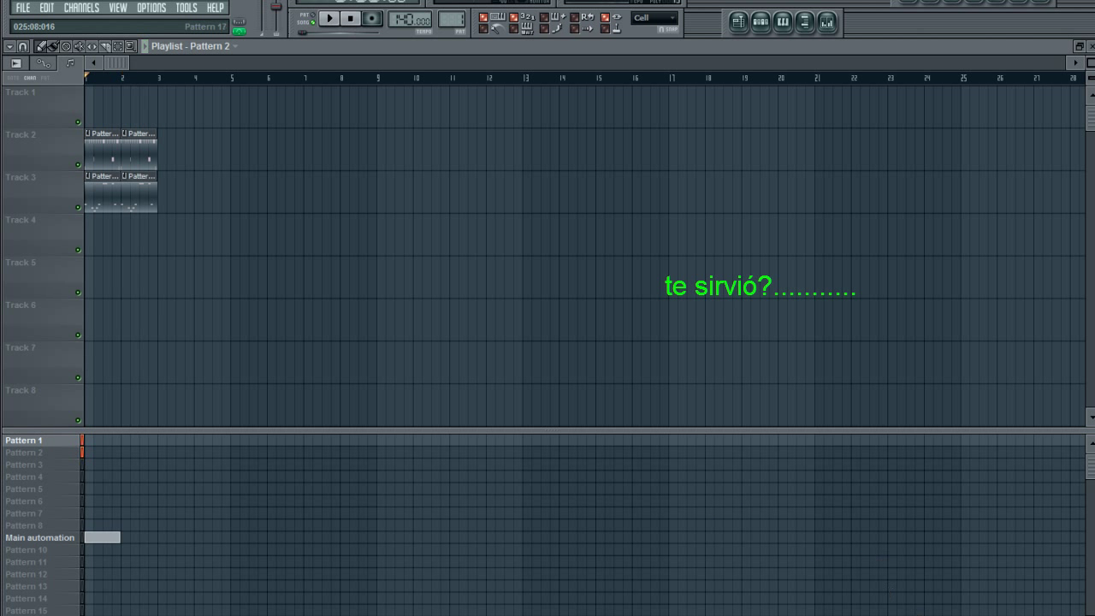